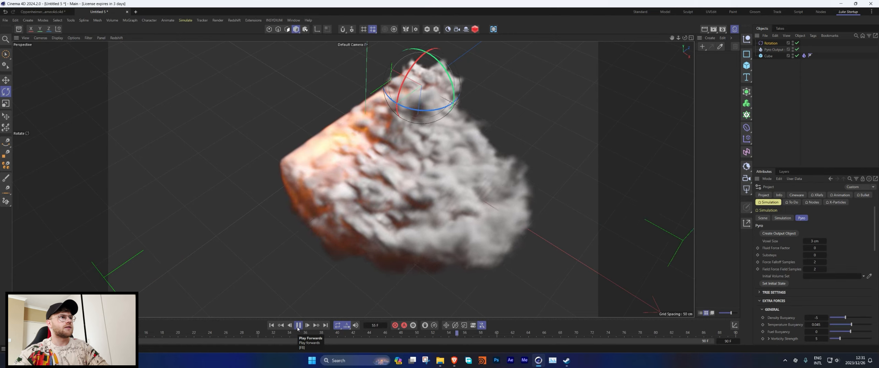
# Stop the simulation, set the pyro voxel size to 1.5 cm, and replay it from the first frame.
pyautogui.click(298, 326)
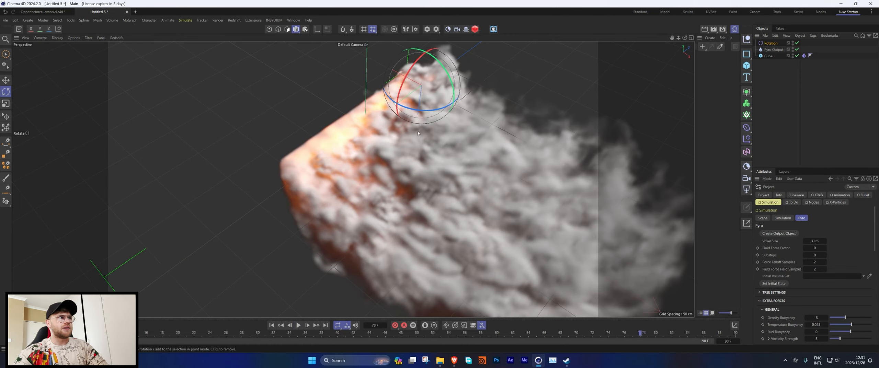
pyautogui.click(814, 241)
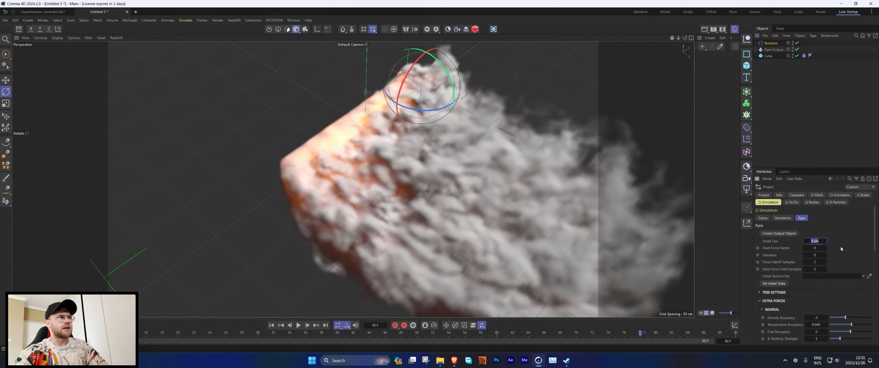
pyautogui.click(271, 325)
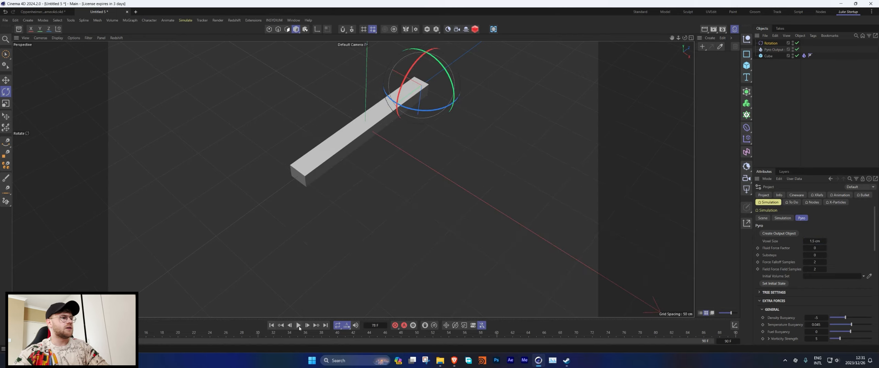
pyautogui.click(299, 325)
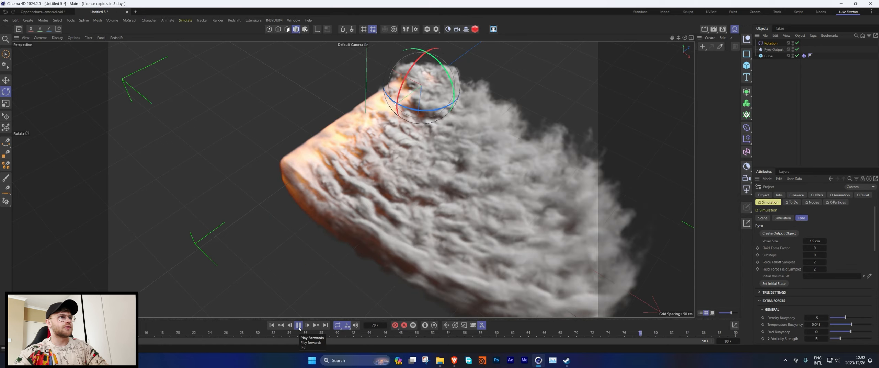
pyautogui.click(298, 325)
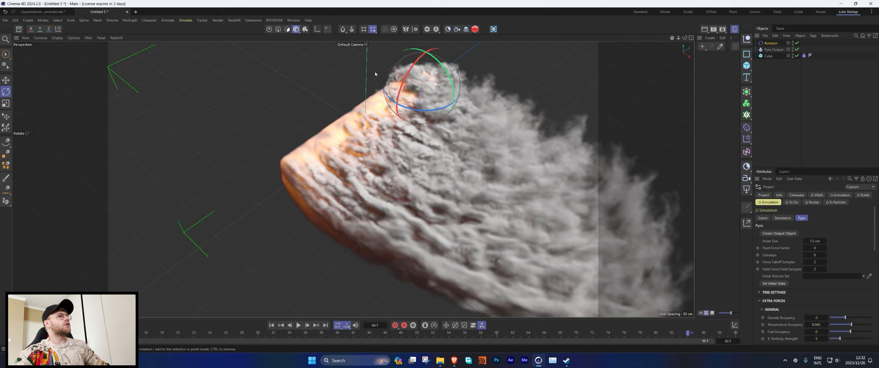
pyautogui.click(298, 325)
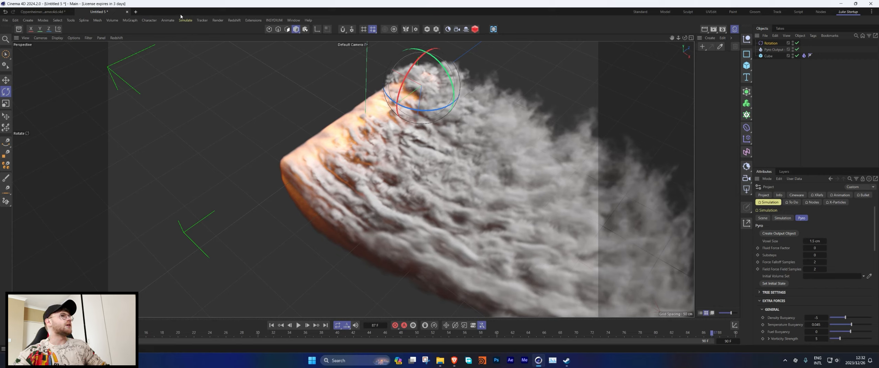
# Add a Destructor force to the scene and run the pyro simulation to test it.
pyautogui.click(202, 20)
pyautogui.moveTo(186, 20)
pyautogui.moveTo(189, 33)
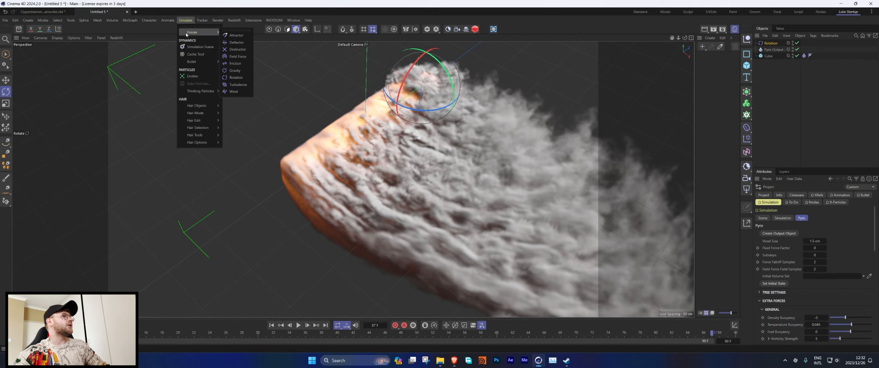
pyautogui.click(238, 49)
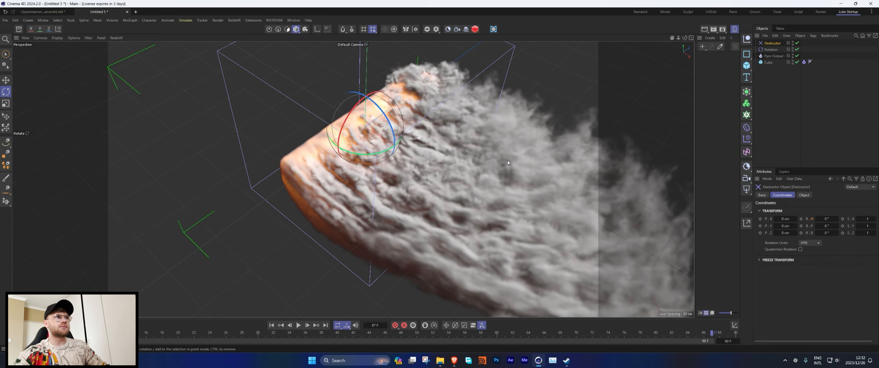
pyautogui.click(298, 325)
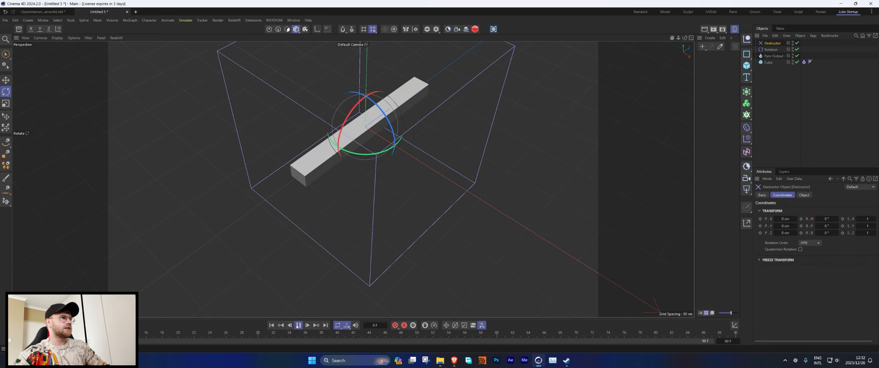
pyautogui.click(298, 325)
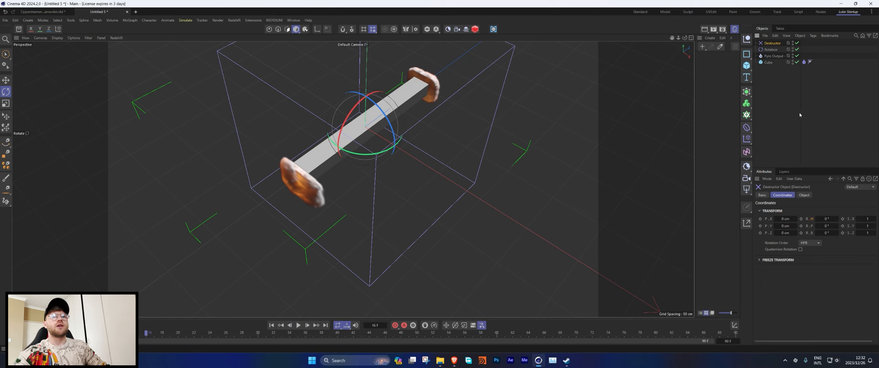
# Rerun the simulation from the start and move the Destructor along its X axis in the direction the smoke flows.
pyautogui.click(803, 195)
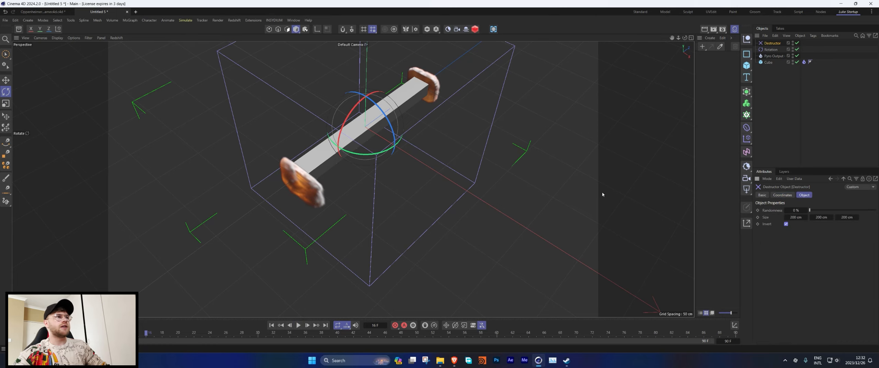
pyautogui.scroll(-5, 384, 108)
pyautogui.keyDown('alt'); pyautogui.moveTo(409, 111); pyautogui.dragTo(381, 126); pyautogui.keyUp('alt')
pyautogui.keyDown('alt'); pyautogui.moveTo(381, 125); pyautogui.dragTo(370, 169, button='middle'); pyautogui.keyUp('alt')
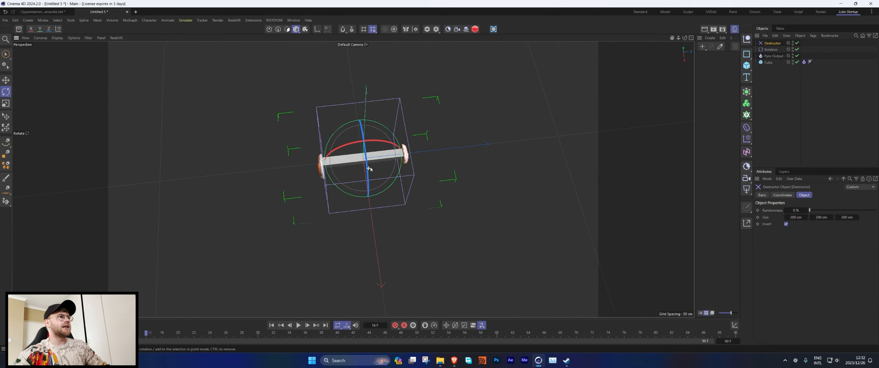
pyautogui.scroll(3, 369, 168)
pyautogui.click(272, 325)
pyautogui.click(298, 325)
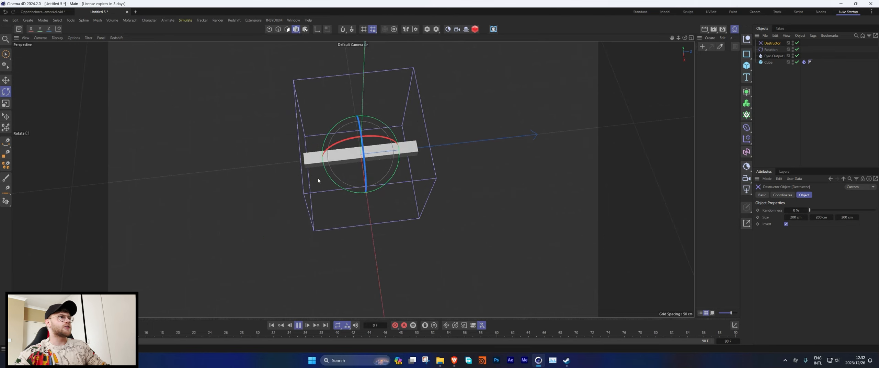
pyautogui.click(298, 325)
pyautogui.press('e')
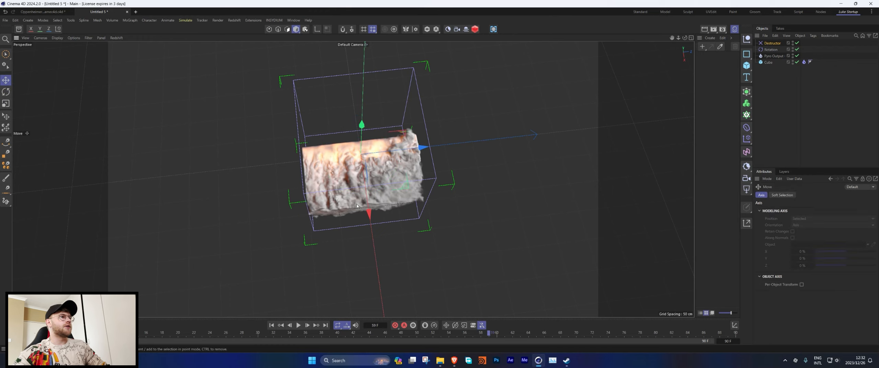
pyautogui.moveTo(357, 206); pyautogui.dragTo(369, 231)
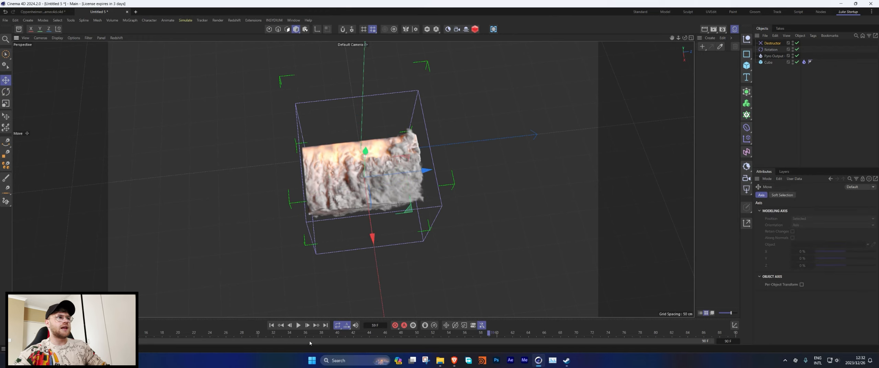
# Add a Redshift camera, look through it, and frame a close-up of the smoke surface.
pyautogui.click(456, 29)
pyautogui.click(796, 43)
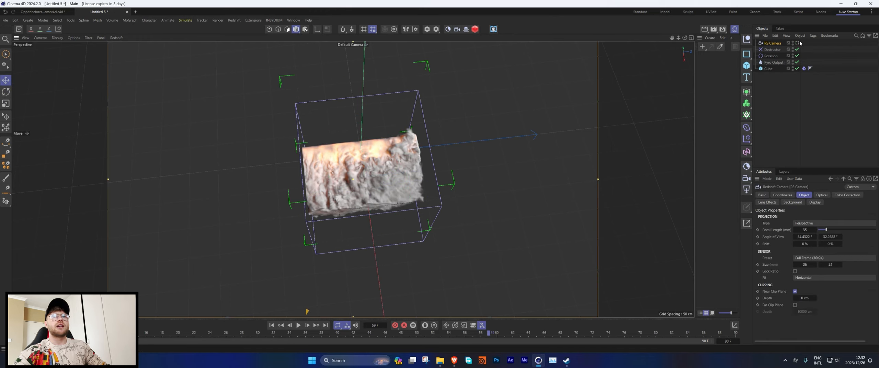
pyautogui.keyDown('alt'); pyautogui.moveTo(343, 177); pyautogui.dragTo(412, 172, button='right'); pyautogui.keyUp('alt')
pyautogui.keyDown('alt'); pyautogui.moveTo(412, 171); pyautogui.dragTo(459, 141); pyautogui.keyUp('alt')
pyautogui.keyDown('alt'); pyautogui.moveTo(459, 141); pyautogui.dragTo(453, 132, button='right'); pyautogui.keyUp('alt')
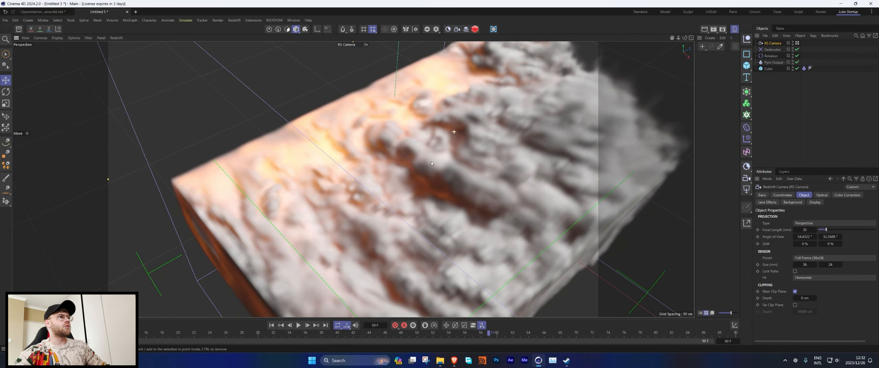
pyautogui.keyDown('alt'); pyautogui.moveTo(375, 175); pyautogui.dragTo(403, 166, button='right'); pyautogui.keyUp('alt')
pyautogui.keyDown('alt'); pyautogui.moveTo(404, 167); pyautogui.dragTo(435, 164); pyautogui.keyUp('alt')
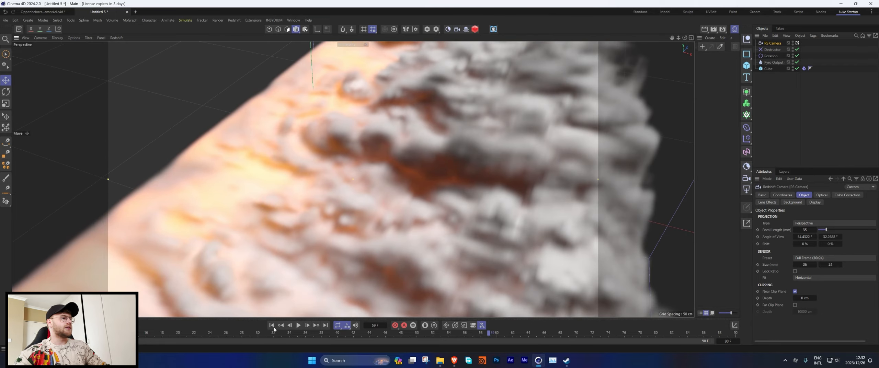
# Replay the simulation through the camera and shift the close-up framing across the streaked smoke.
pyautogui.click(272, 326)
pyautogui.click(300, 326)
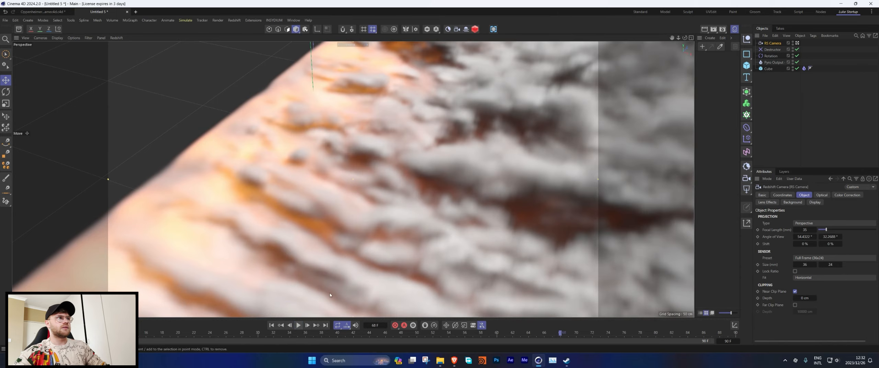
pyautogui.click(299, 325)
pyautogui.keyDown('alt'); pyautogui.moveTo(383, 203); pyautogui.dragTo(372, 180); pyautogui.keyUp('alt')
pyautogui.keyDown('alt'); pyautogui.moveTo(372, 180); pyautogui.dragTo(421, 187, button='right'); pyautogui.keyUp('alt')
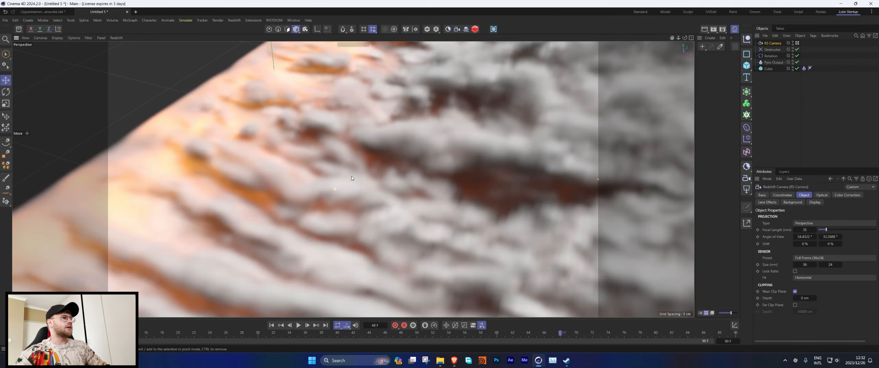
pyautogui.keyDown('alt'); pyautogui.moveTo(422, 187); pyautogui.dragTo(418, 153, button='middle'); pyautogui.keyUp('alt')
# Set the camera's focal length to 80 mm and reframe the smoke close-up.
pyautogui.click(808, 230)
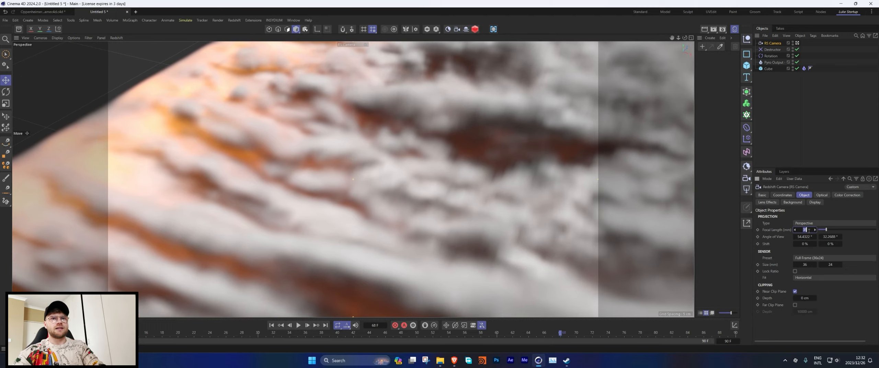
pyautogui.write('80')
pyautogui.press('Return')
pyautogui.keyDown('alt'); pyautogui.moveTo(432, 161); pyautogui.dragTo(348, 168, button='right'); pyautogui.keyUp('alt')
pyautogui.keyDown('alt'); pyautogui.moveTo(349, 168); pyautogui.dragTo(313, 204, button='middle'); pyautogui.keyUp('alt')
pyautogui.keyDown('alt'); pyautogui.moveTo(313, 204); pyautogui.dragTo(363, 196, button='right'); pyautogui.keyUp('alt')
pyautogui.keyDown('alt'); pyautogui.moveTo(363, 195); pyautogui.dragTo(378, 228, button='middle'); pyautogui.keyUp('alt')
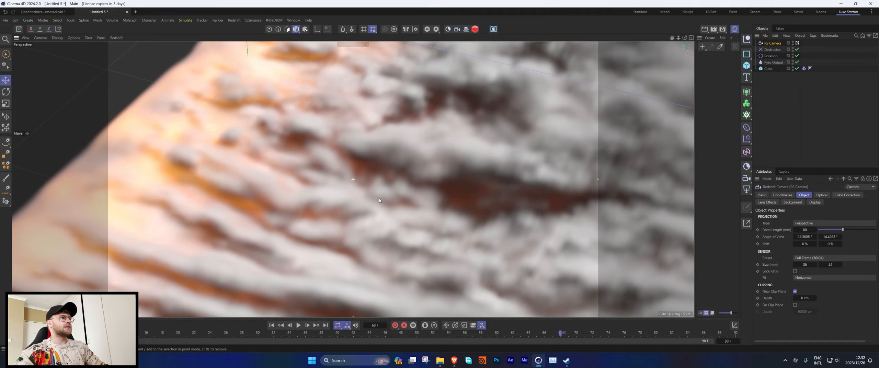
# Set the camera's focal length to 50 mm and orbit it to a closer angle on the smoke.
pyautogui.click(807, 231)
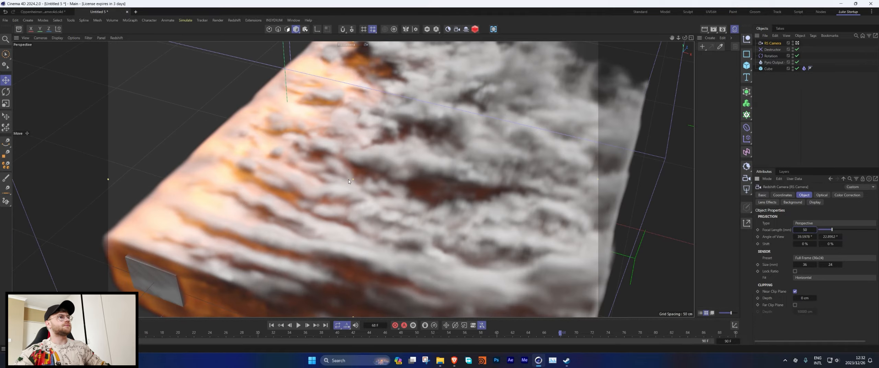
pyautogui.keyDown('alt'); pyautogui.moveTo(347, 175); pyautogui.dragTo(385, 167, button='right'); pyautogui.keyUp('alt')
pyautogui.keyDown('alt'); pyautogui.moveTo(385, 167); pyautogui.dragTo(288, 153); pyautogui.keyUp('alt')
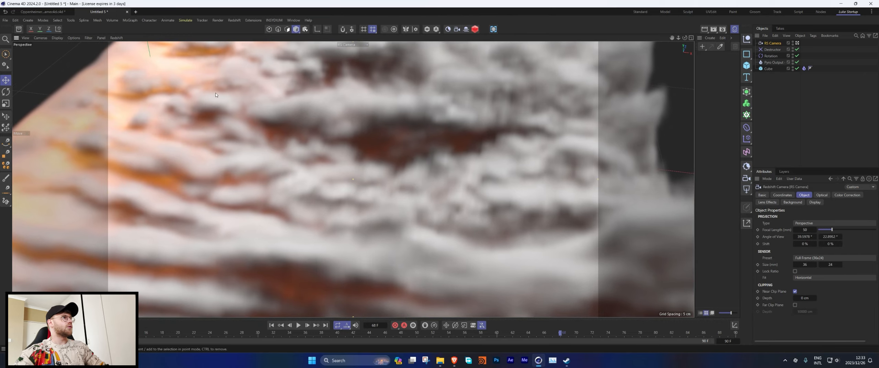
pyautogui.keyDown('alt'); pyautogui.moveTo(216, 96); pyautogui.dragTo(281, 129); pyautogui.keyUp('alt')
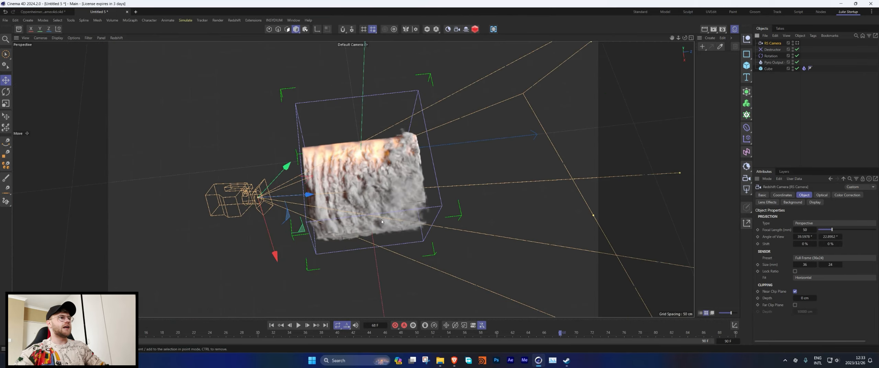
# Leave the camera view and play the simulation from the start to about frame 76 with the whole smoke volume in view.
pyautogui.keyDown('alt'); pyautogui.moveTo(488, 154); pyautogui.dragTo(374, 220); pyautogui.keyUp('alt')
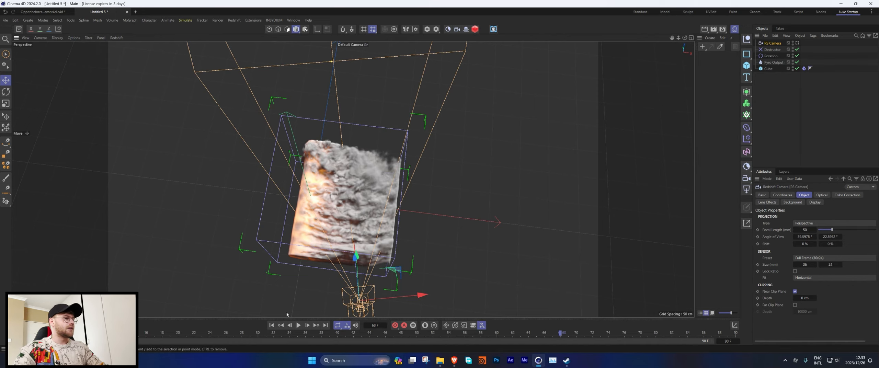
pyautogui.scroll(5, 375, 239)
pyautogui.keyDown('alt'); pyautogui.moveTo(375, 238); pyautogui.dragTo(295, 175); pyautogui.keyUp('alt')
pyautogui.click(271, 324)
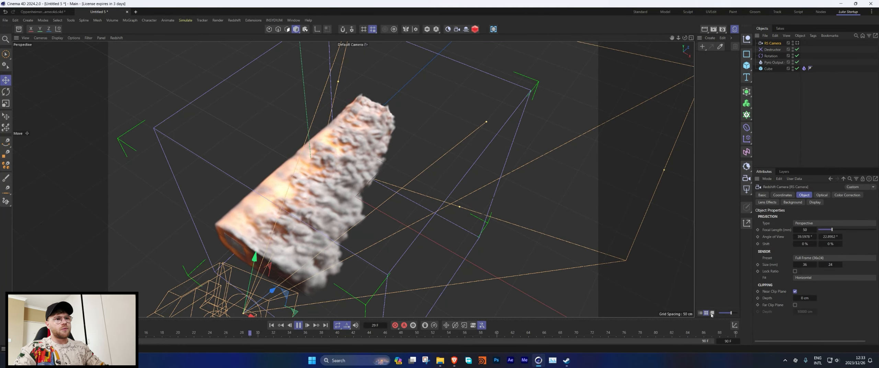
pyautogui.click(298, 325)
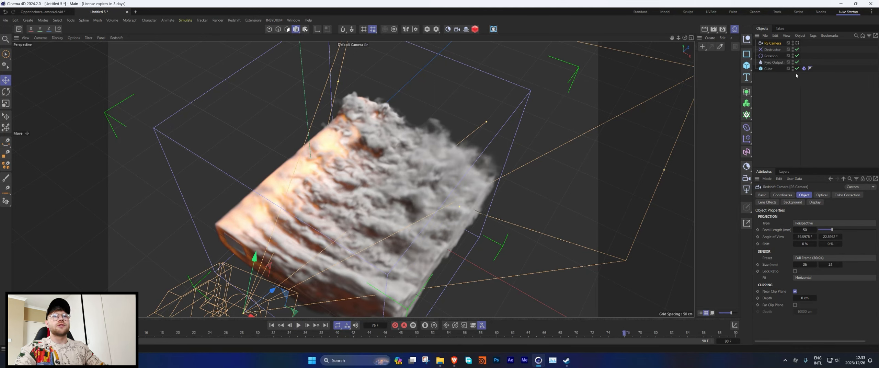
# Store the smoke at the current frame as the initial state in the project's pyro simulation settings.
pyautogui.hotkey('ctrl', 'd')
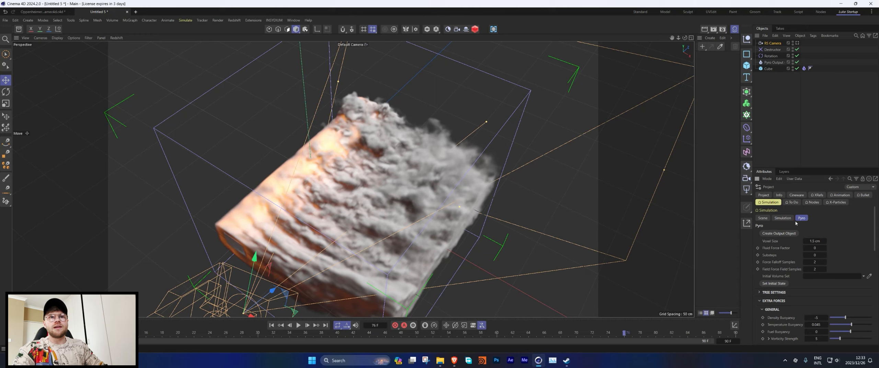
pyautogui.scroll(-3, 795, 223)
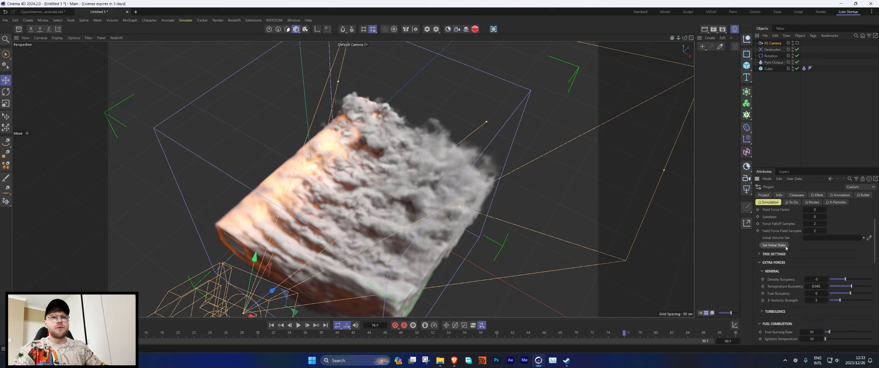
pyautogui.click(774, 245)
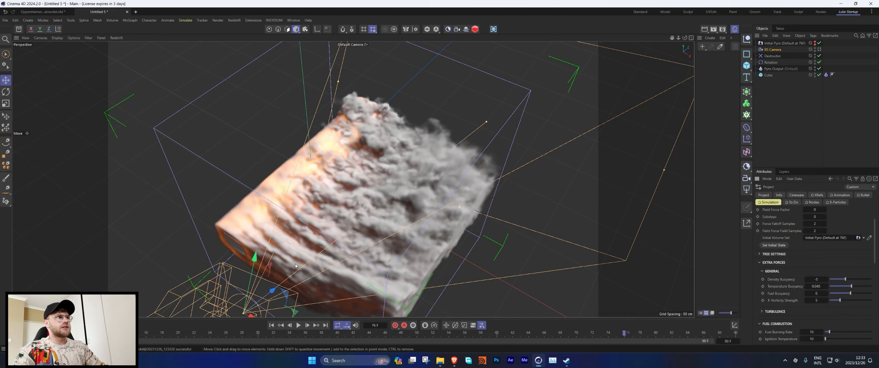
# Replay the simulation from the stored initial state and check the result through the Redshift camera.
pyautogui.click(272, 325)
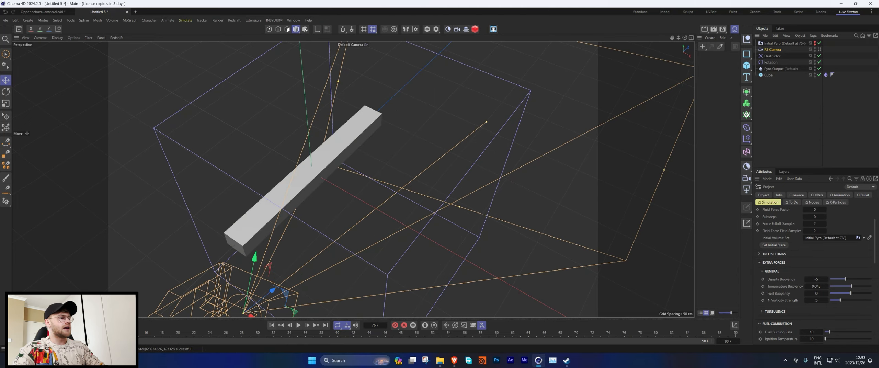
pyautogui.click(297, 325)
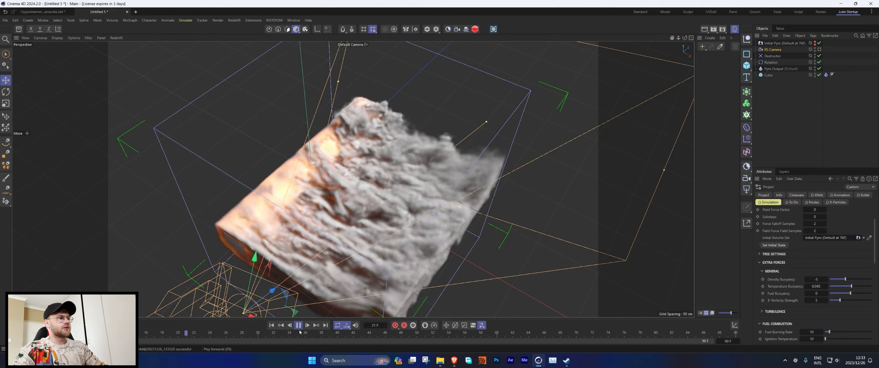
pyautogui.click(299, 325)
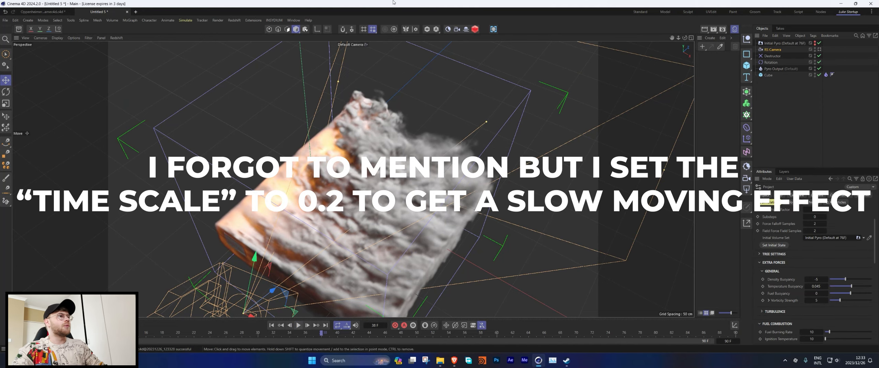
pyautogui.click(820, 50)
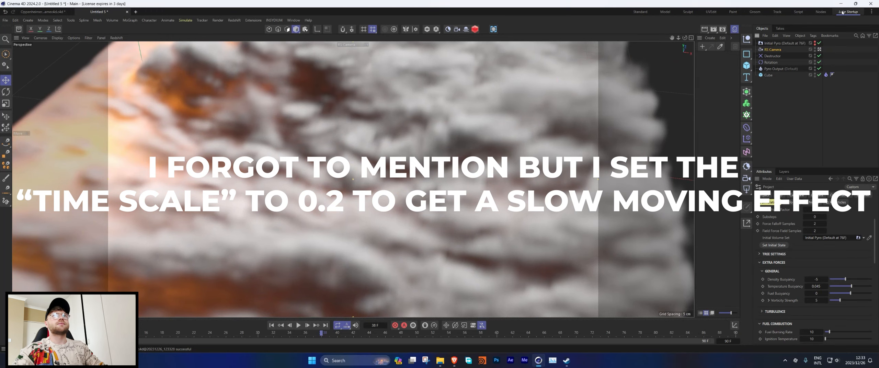
# Start the live Redshift render and assign a new Pyro Volume material to the Pyro Output object.
pyautogui.click(734, 29)
pyautogui.click(27, 62)
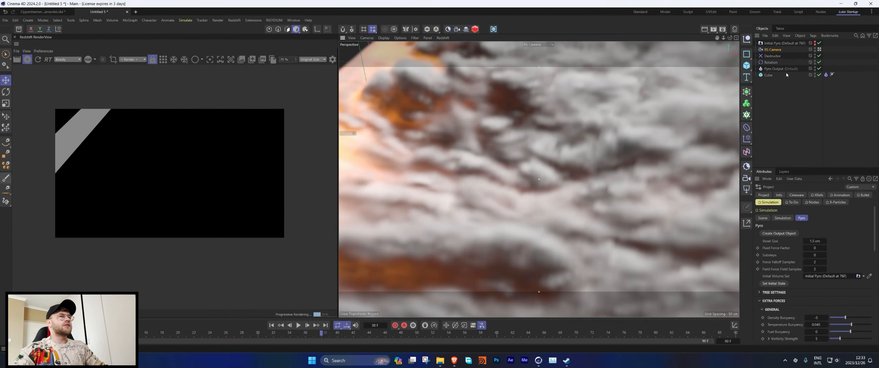
pyautogui.click(734, 28)
pyautogui.click(709, 38)
pyautogui.moveTo(725, 56)
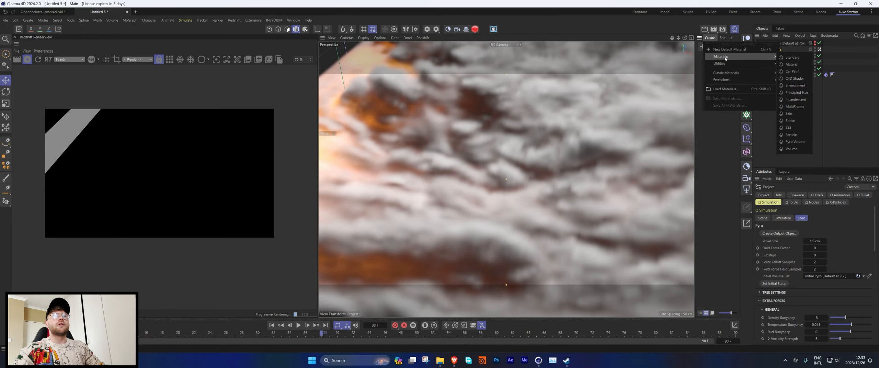
pyautogui.click(795, 142)
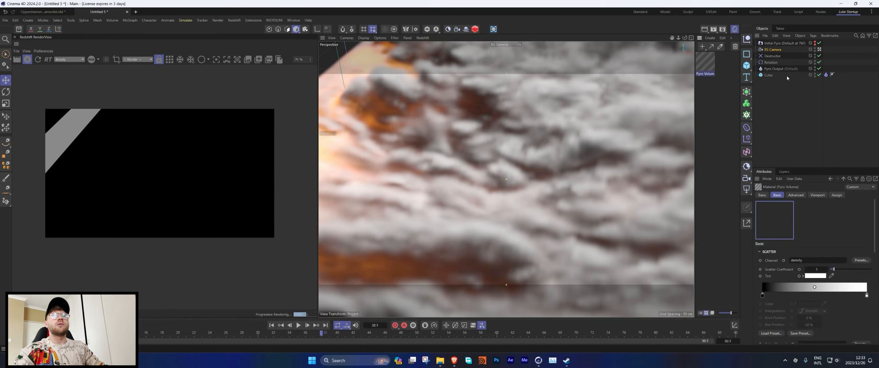
pyautogui.moveTo(787, 79); pyautogui.dragTo(783, 70)
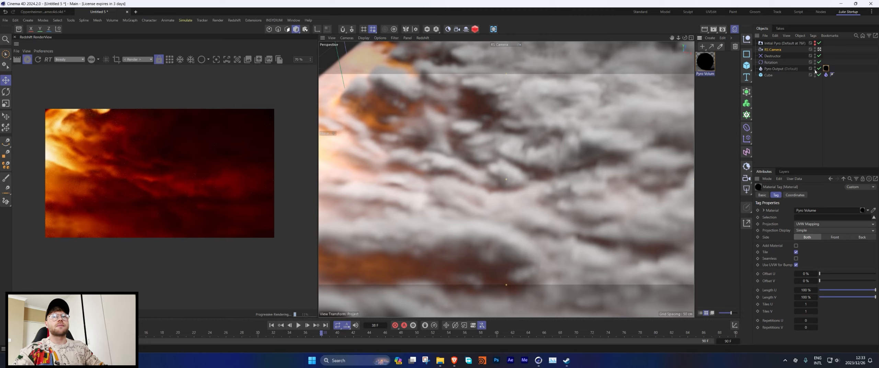
# Set the pyro voxel size to 1 cm in the project settings, halt the live render and clear the initial volume set.
pyautogui.click(772, 69)
pyautogui.hotkey('ctrl', 'd')
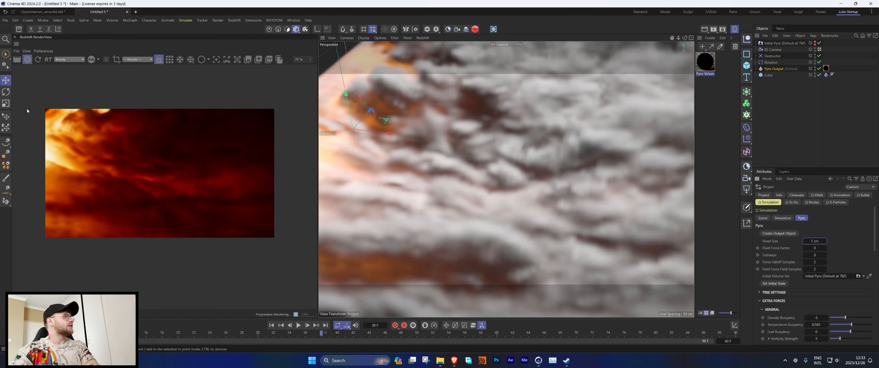
pyautogui.click(17, 60)
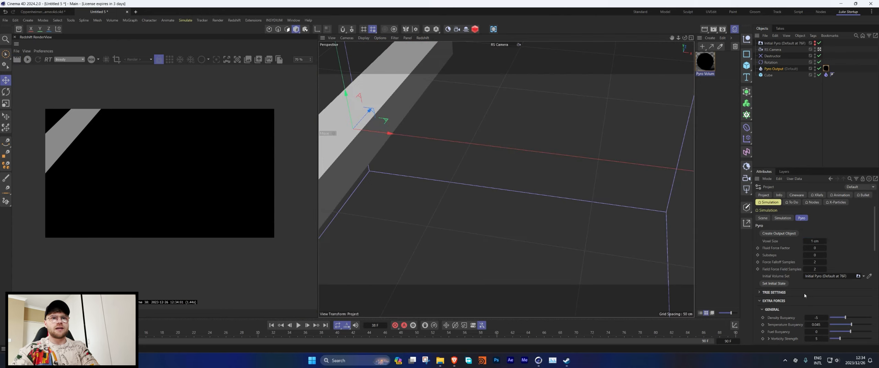
pyautogui.click(864, 278)
pyautogui.click(858, 284)
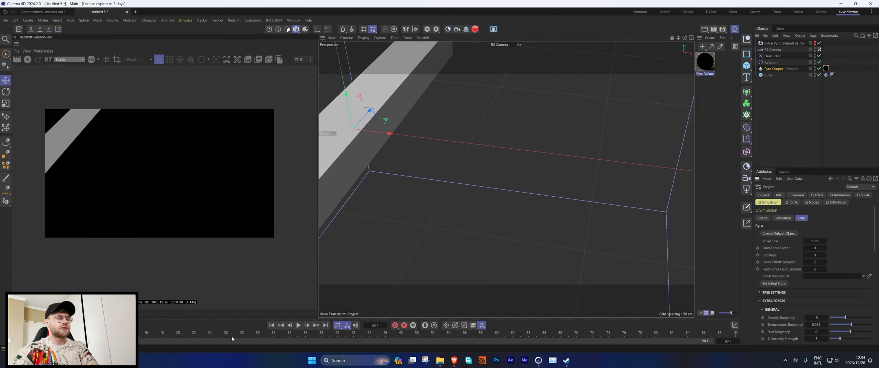
# Play the finer simulation to frame 65 and store that smoke as the initial state.
pyautogui.click(299, 326)
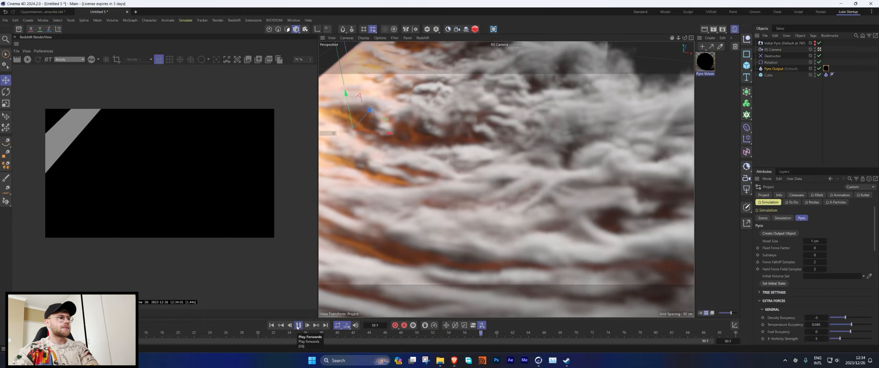
pyautogui.click(297, 325)
pyautogui.click(773, 284)
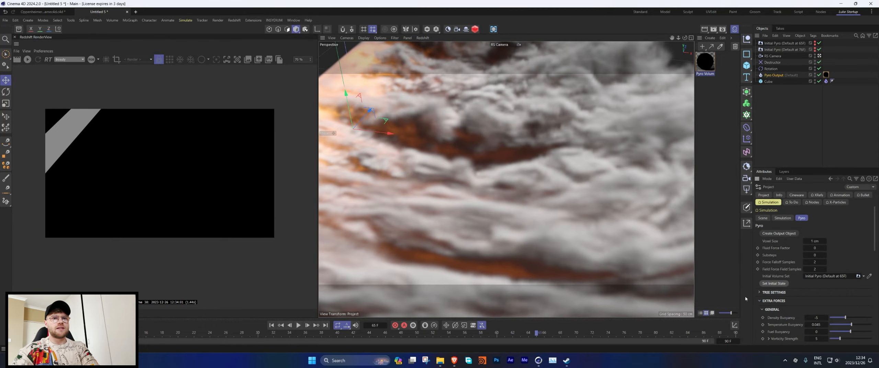
# Replay the simulation from the start to frame 10 and restart the live Redshift render.
pyautogui.click(281, 325)
pyautogui.click(298, 326)
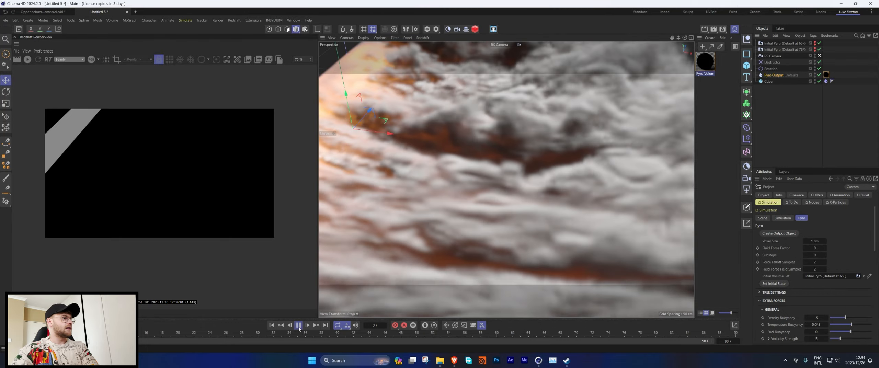
pyautogui.click(298, 326)
pyautogui.click(27, 60)
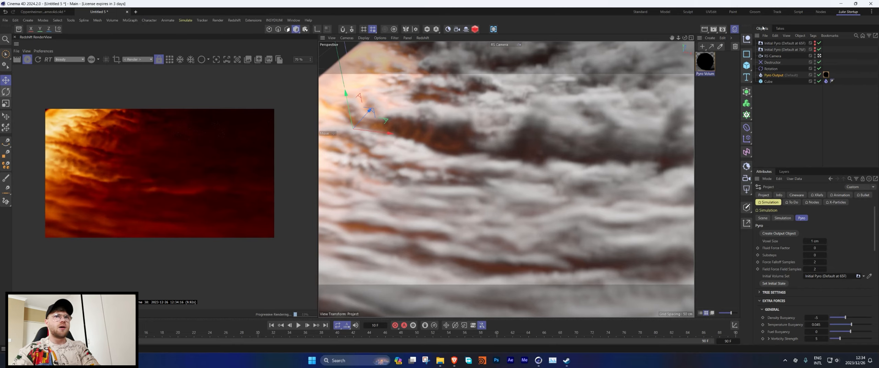
# Reframe the RS Camera by panning and orbiting to show more of the bright curved edge of the smoke.
pyautogui.click(772, 56)
pyautogui.keyDown('alt'); pyautogui.moveTo(458, 188); pyautogui.dragTo(539, 187, button='middle'); pyautogui.keyUp('alt')
pyautogui.keyDown('alt'); pyautogui.moveTo(539, 187); pyautogui.dragTo(522, 192); pyautogui.keyUp('alt')
pyautogui.keyDown('alt'); pyautogui.moveTo(521, 192); pyautogui.dragTo(492, 184, button='middle'); pyautogui.keyUp('alt')
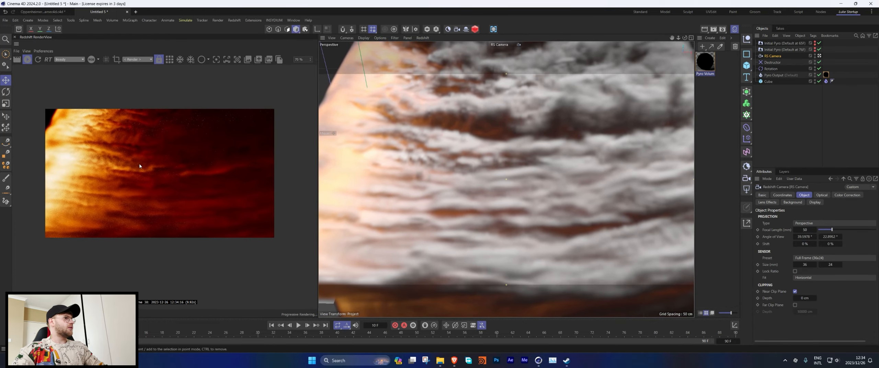
# Try a scatter coefficient of 10 on the Pyro Volume material and settle on about 4.6.
pyautogui.doubleClick(708, 68)
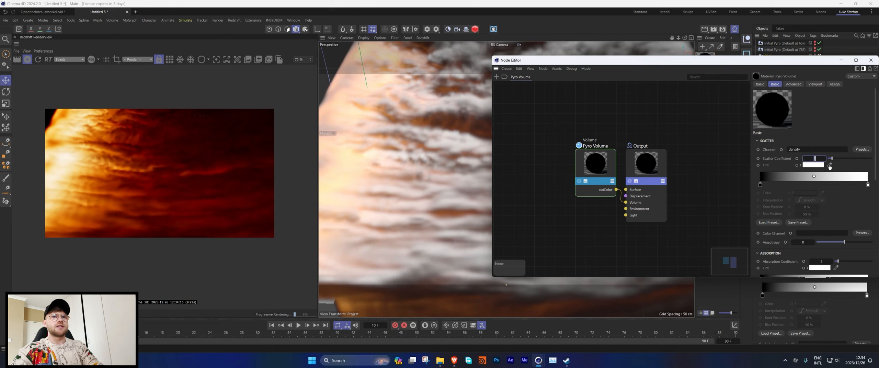
pyautogui.write('10')
pyautogui.press('Return')
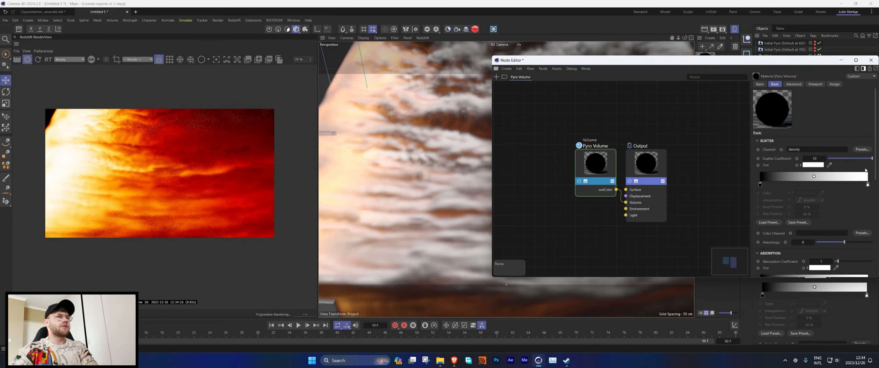
pyautogui.moveTo(871, 160); pyautogui.dragTo(848, 159)
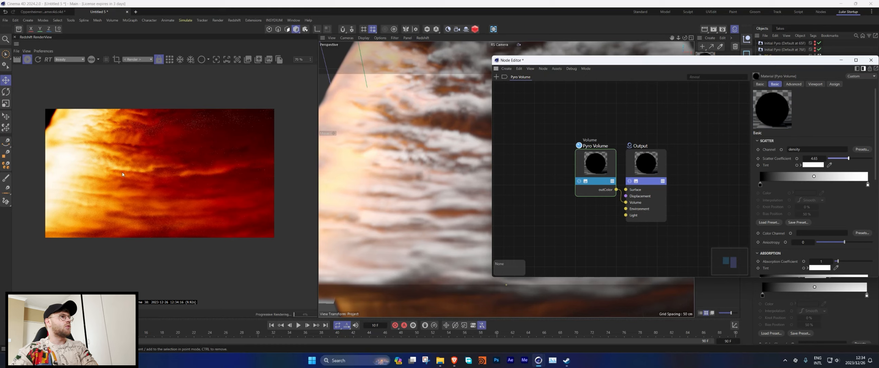
# Change the Pyro Volume material's emission mode from Blackbody to Color Ramp.
pyautogui.scroll(-4, 776, 214)
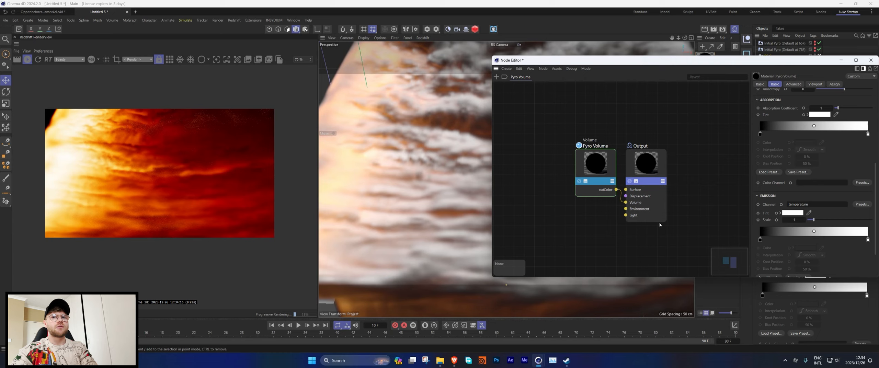
pyautogui.scroll(-3, 823, 215)
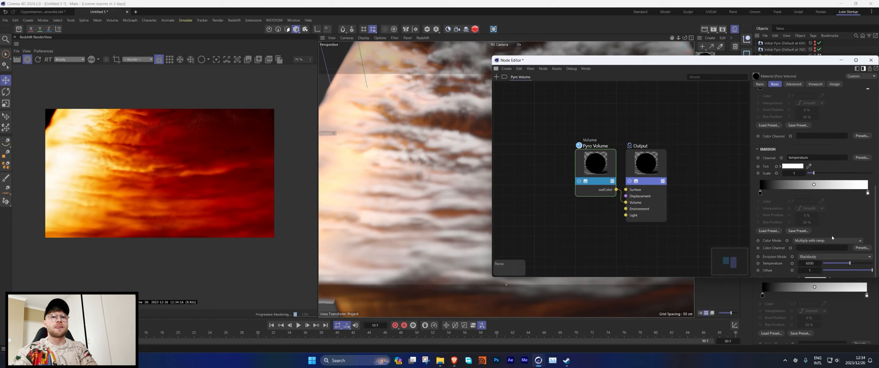
pyautogui.click(822, 256)
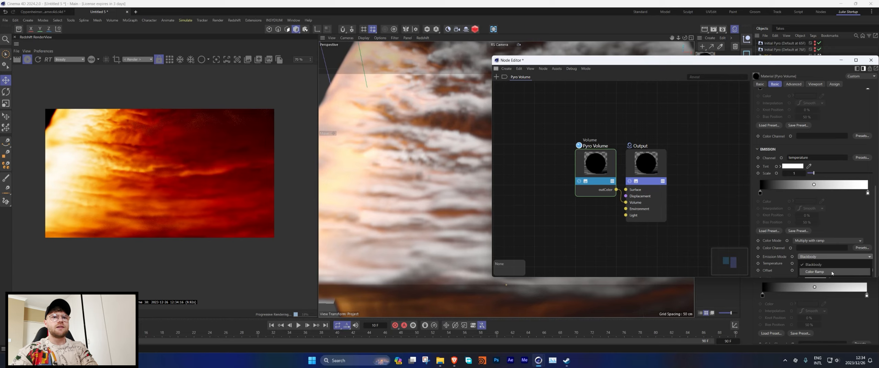
pyautogui.click(814, 272)
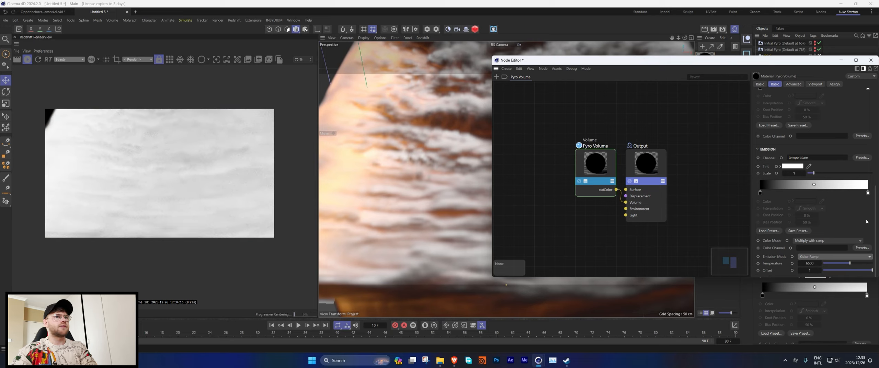
# Colour the emission ramp's white knot golden yellow, move it to about 59%, and shift the black knot slightly inward.
pyautogui.doubleClick(867, 193)
pyautogui.click(713, 196)
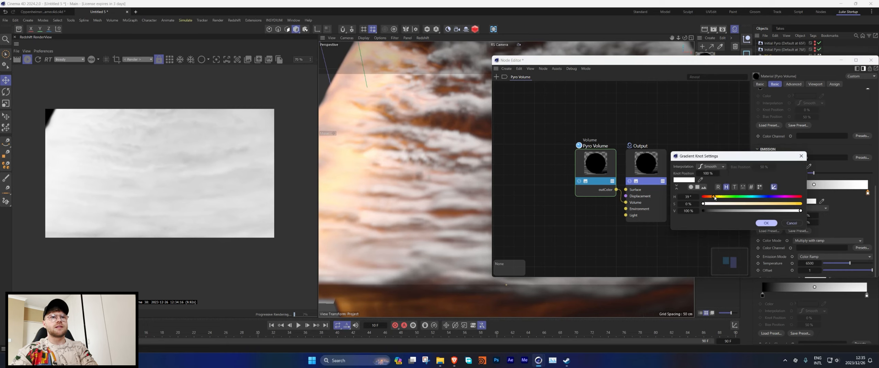
pyautogui.moveTo(780, 205); pyautogui.dragTo(785, 204)
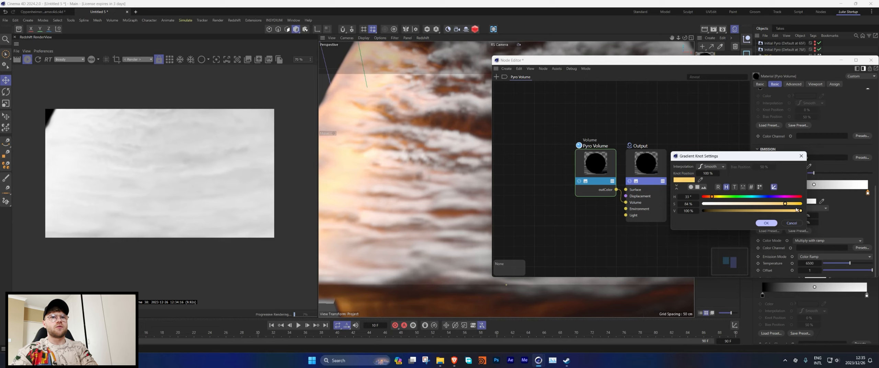
pyautogui.click(765, 223)
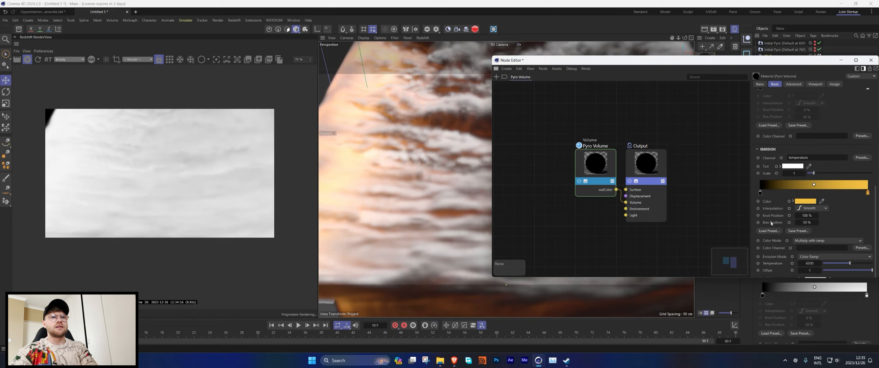
pyautogui.moveTo(867, 193); pyautogui.dragTo(823, 194)
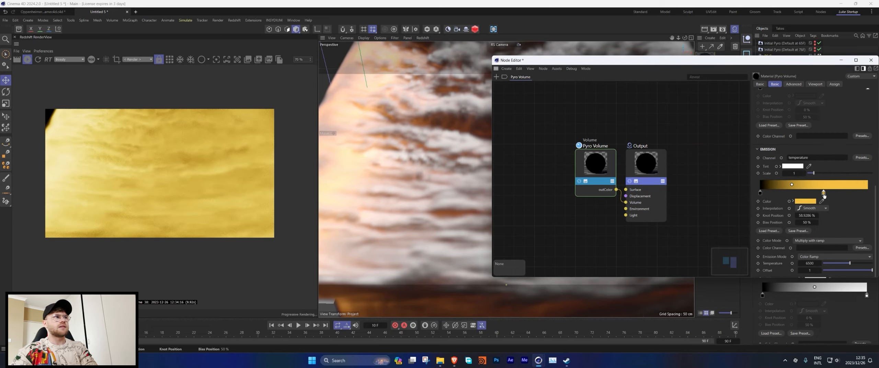
pyautogui.moveTo(760, 193); pyautogui.dragTo(771, 196)
# Recolour the emission ramp's yellow knot to a fully saturated orange and close the node editor.
pyautogui.doubleClick(824, 193)
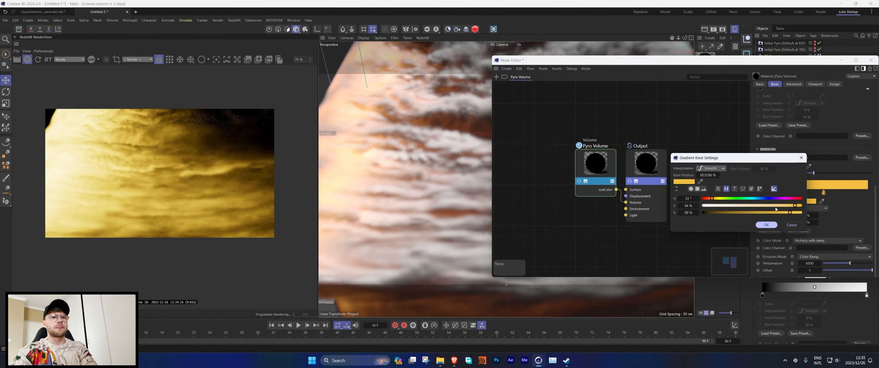
pyautogui.moveTo(712, 199); pyautogui.dragTo(708, 199)
pyautogui.click(766, 224)
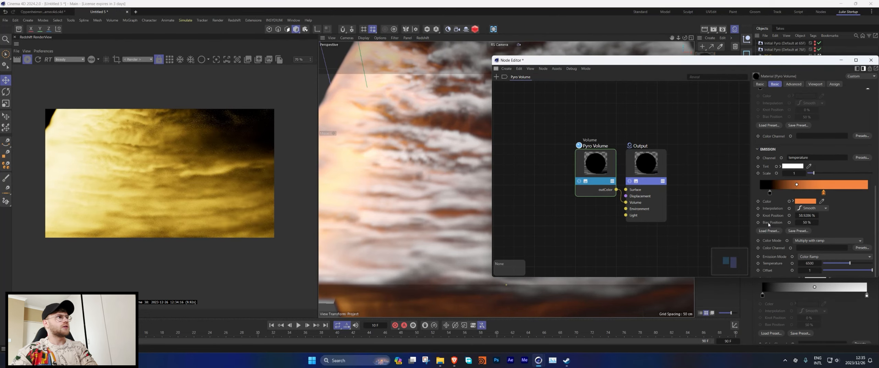
pyautogui.doubleClick(823, 192)
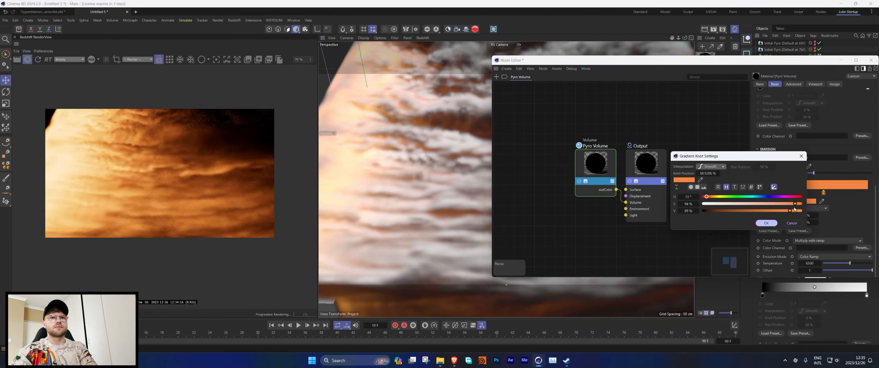
pyautogui.moveTo(795, 204); pyautogui.dragTo(804, 205)
pyautogui.click(766, 223)
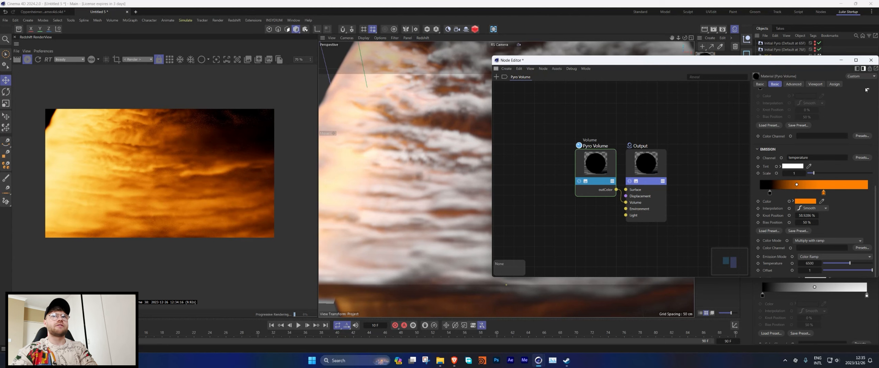
pyautogui.click(870, 62)
# Orbit the camera to a slightly tilted angle on the smoke and add a plane covering its view.
pyautogui.keyDown('alt'); pyautogui.moveTo(466, 191); pyautogui.dragTo(444, 192); pyautogui.keyUp('alt')
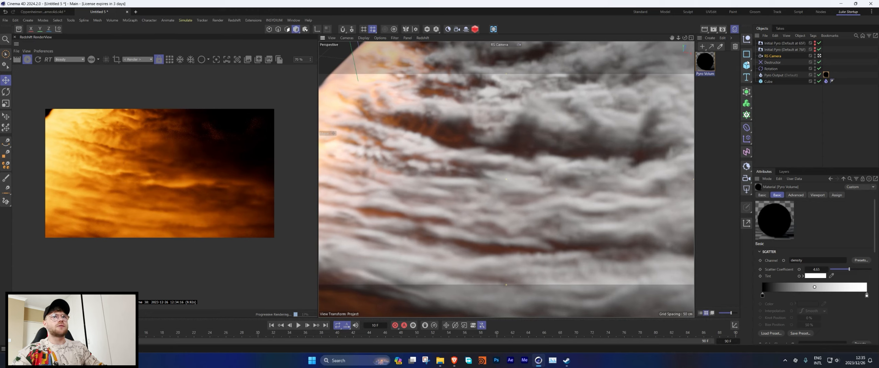
pyautogui.click(746, 65)
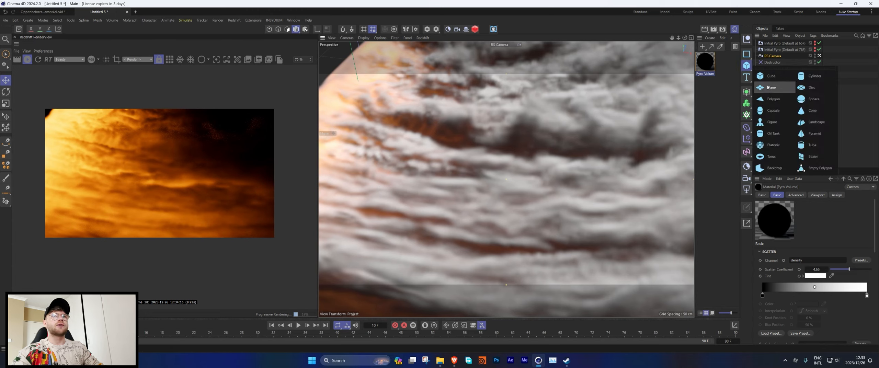
pyautogui.click(767, 88)
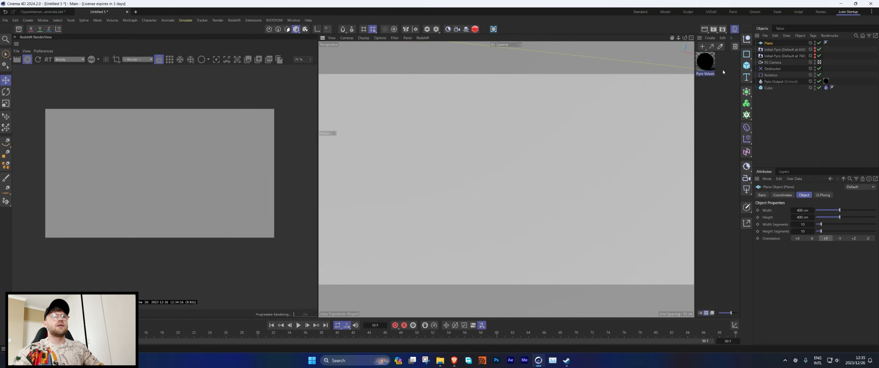
# Create a Redshift Standard material and assign it to the plane.
pyautogui.click(709, 38)
pyautogui.moveTo(738, 56)
pyautogui.click(792, 58)
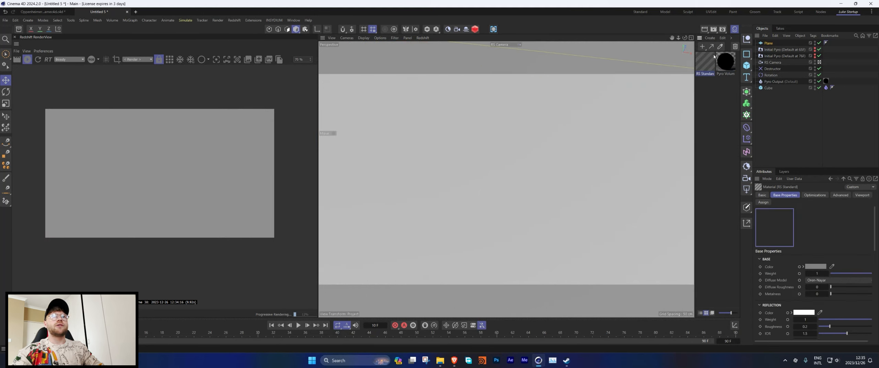
pyautogui.moveTo(704, 61); pyautogui.dragTo(798, 44)
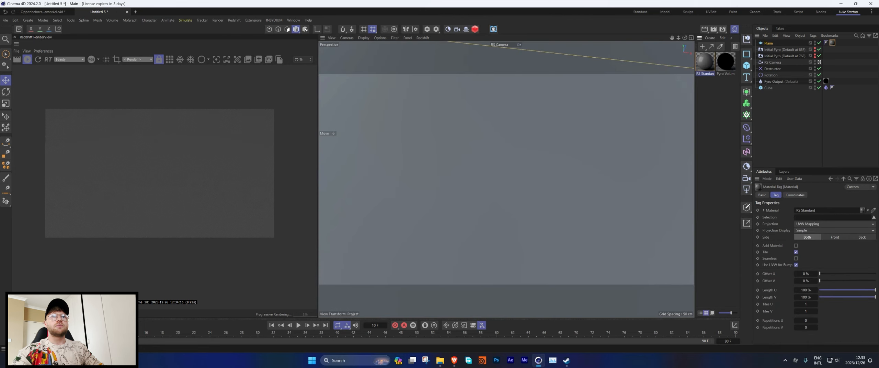
# Make the plane's RS Standard material clear glass with transmission weight 1 and reflection roughness 0.
pyautogui.click(705, 62)
pyautogui.scroll(-3, 816, 276)
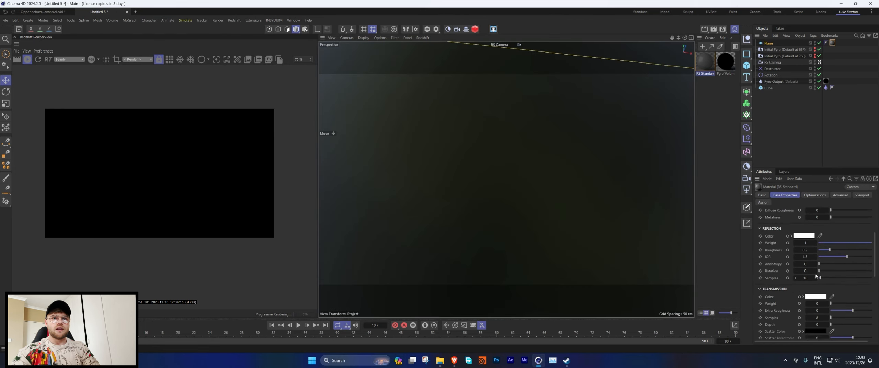
pyautogui.moveTo(831, 303); pyautogui.dragTo(873, 304)
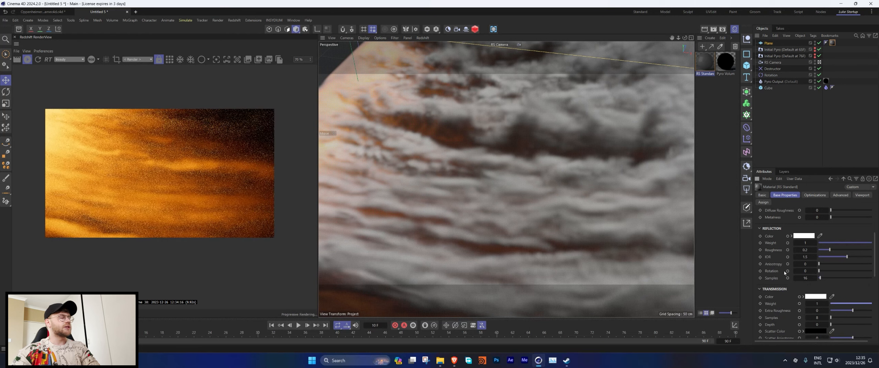
pyautogui.moveTo(827, 252); pyautogui.dragTo(817, 253)
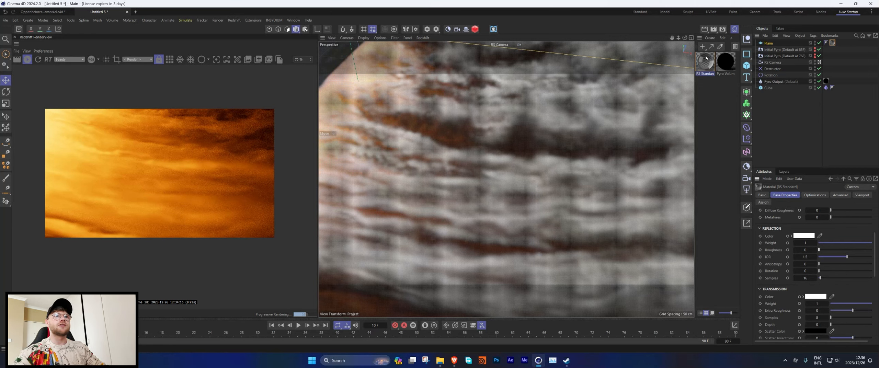
# Shift the hue of the orange knot in the Pyro Volume material's emission ramp to about 19 degrees.
pyautogui.doubleClick(725, 62)
pyautogui.scroll(-5, 789, 219)
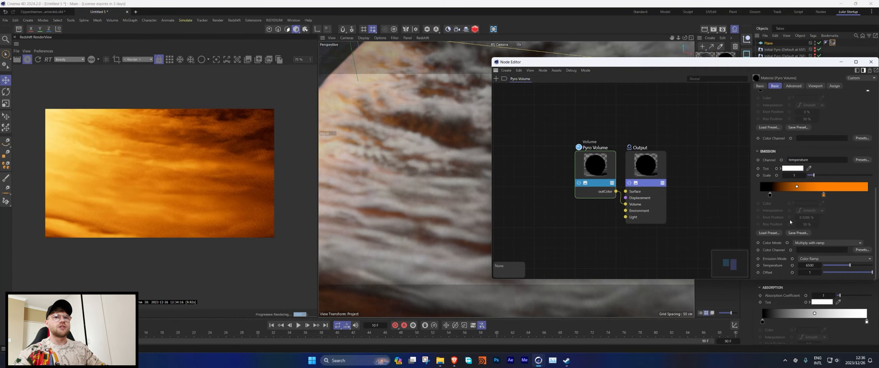
pyautogui.doubleClick(823, 195)
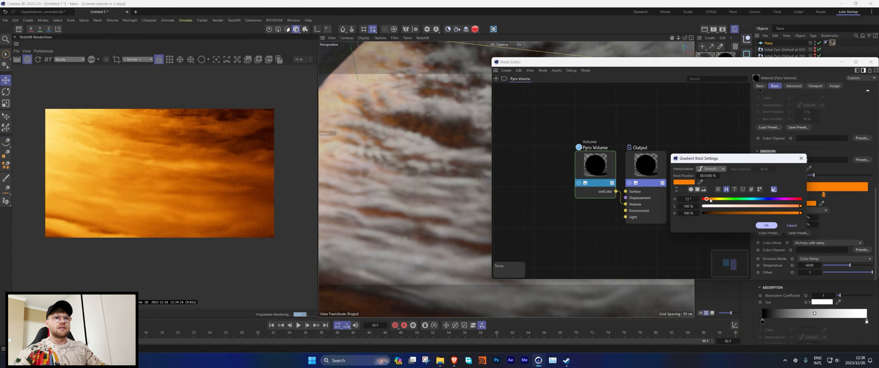
pyautogui.moveTo(710, 200); pyautogui.dragTo(712, 200)
pyautogui.click(765, 225)
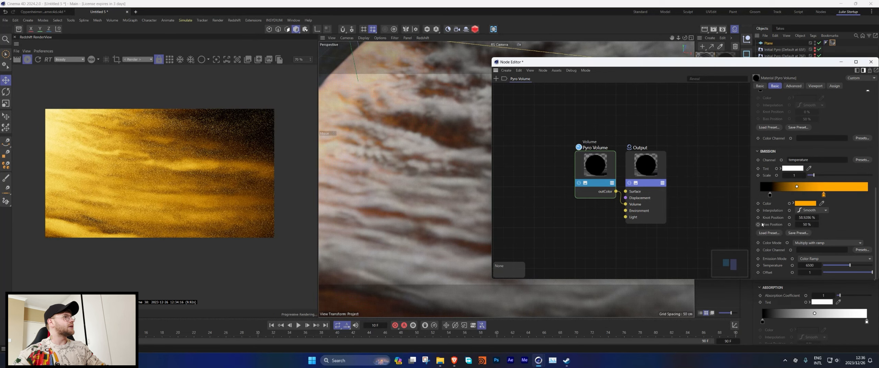
pyautogui.doubleClick(823, 194)
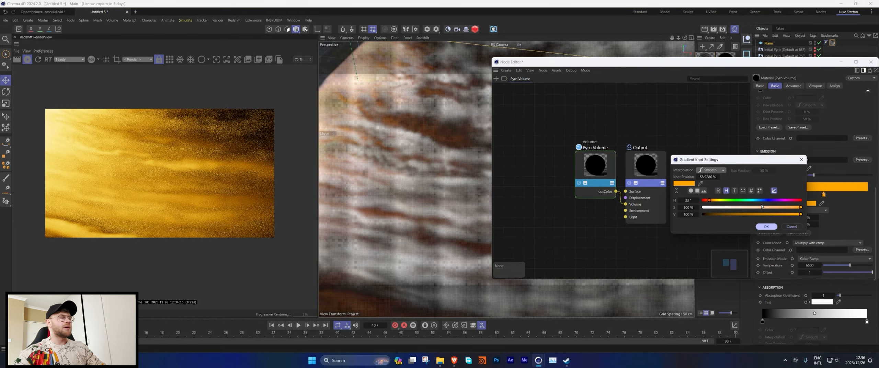
pyautogui.moveTo(711, 201); pyautogui.dragTo(709, 201)
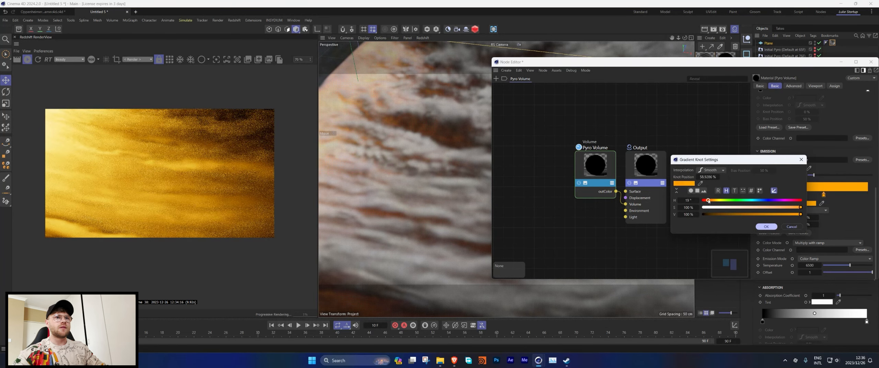
pyautogui.click(761, 225)
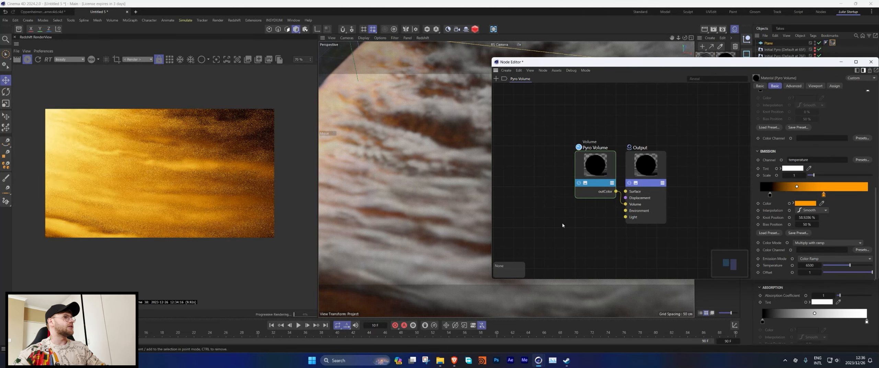
# Set the Pyro Volume material's absorption coefficient to about 1.71.
pyautogui.scroll(5, 785, 217)
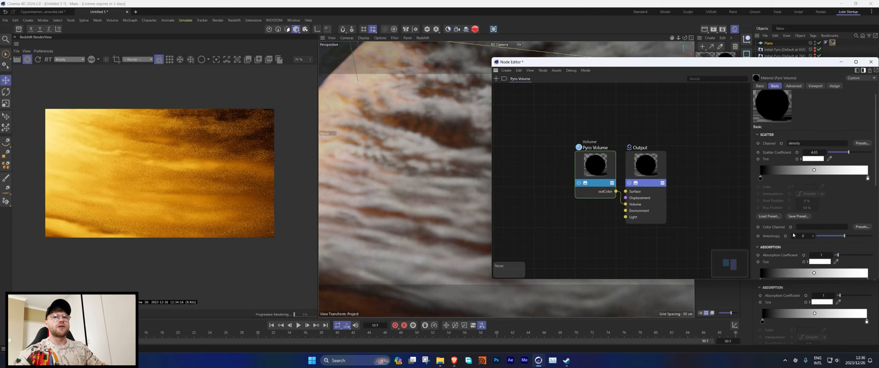
pyautogui.moveTo(838, 255); pyautogui.dragTo(835, 255)
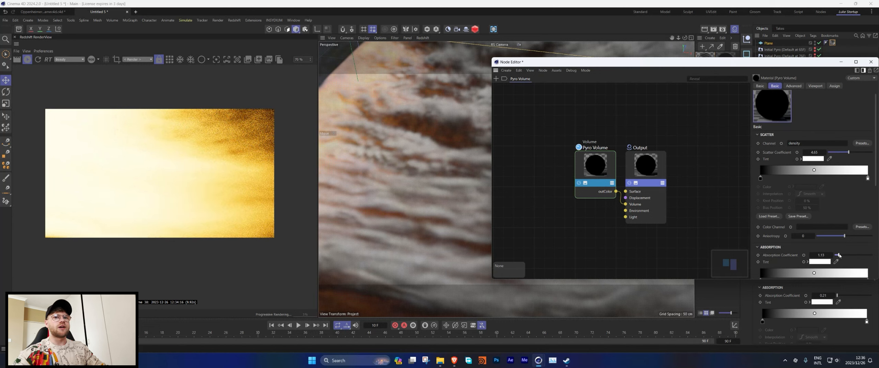
pyautogui.moveTo(835, 255)
pyautogui.mouseDown()
pyautogui.moveTo(858, 258)
pyautogui.moveTo(842, 259)
pyautogui.mouseUp()
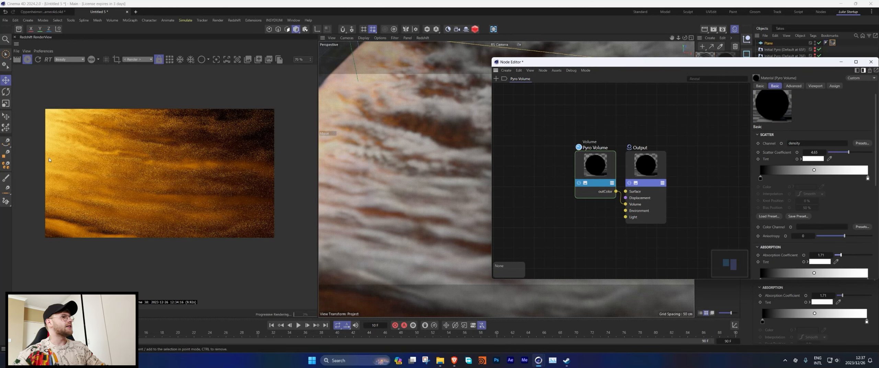
# Enable bloom with a lowered threshold in the Redshift post effects and widen the render view.
pyautogui.click(314, 65)
pyautogui.click(49, 71)
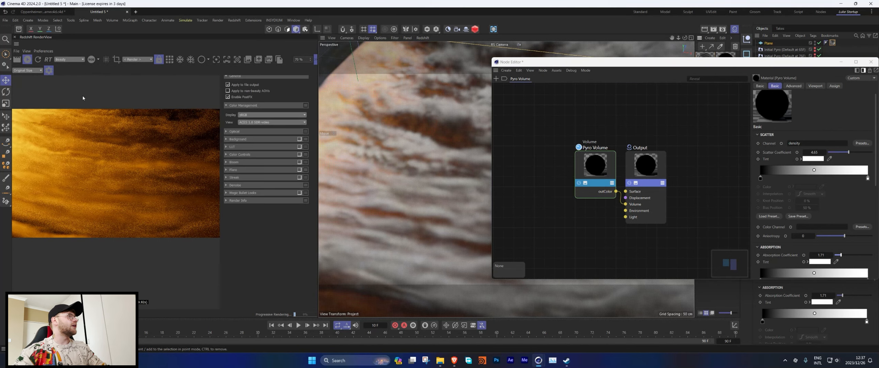
pyautogui.click(299, 162)
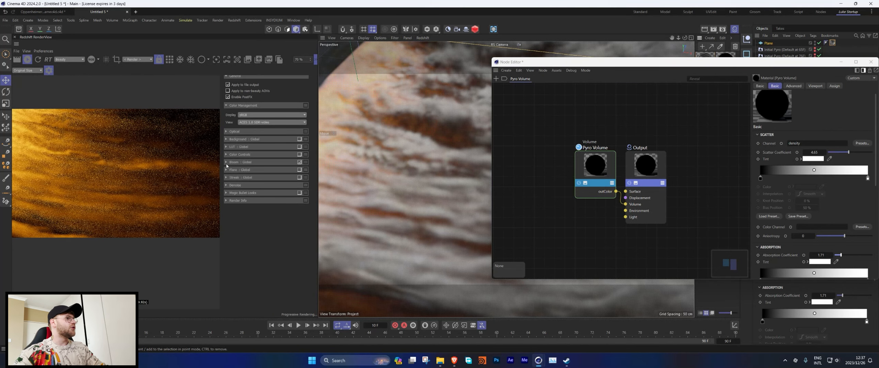
pyautogui.click(262, 162)
pyautogui.moveTo(264, 175); pyautogui.dragTo(254, 174)
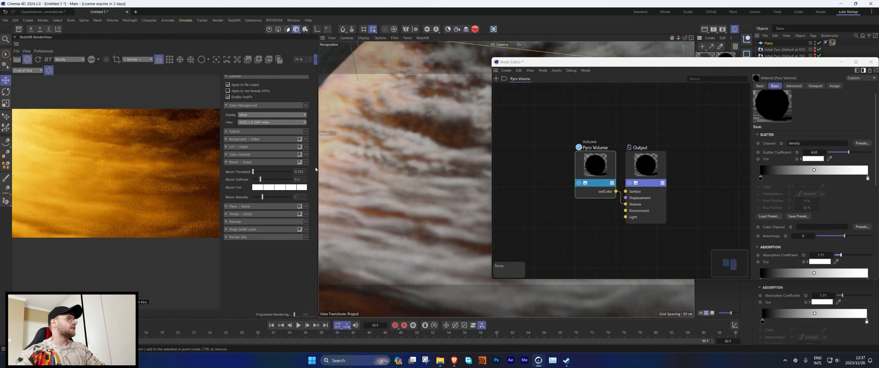
pyautogui.moveTo(315, 169); pyautogui.dragTo(455, 169)
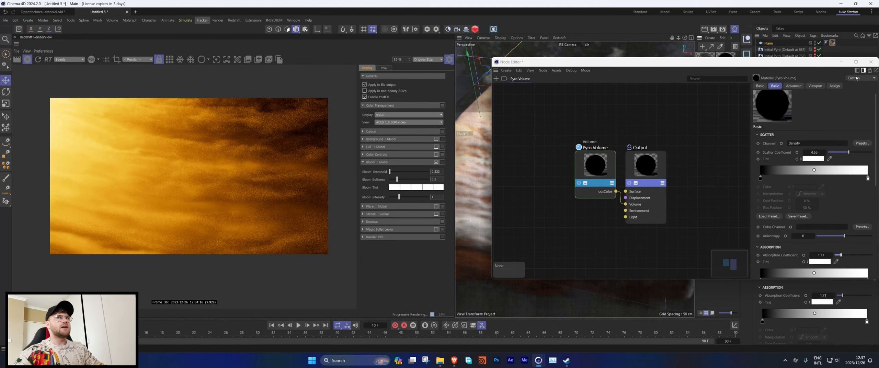
# Close the node editor and orbit the RS Camera to a new close-up angle filled with vertically streaking smoke.
pyautogui.click(870, 62)
pyautogui.click(767, 65)
pyautogui.keyDown('alt'); pyautogui.moveTo(624, 163); pyautogui.dragTo(572, 179, button='middle'); pyautogui.keyUp('alt')
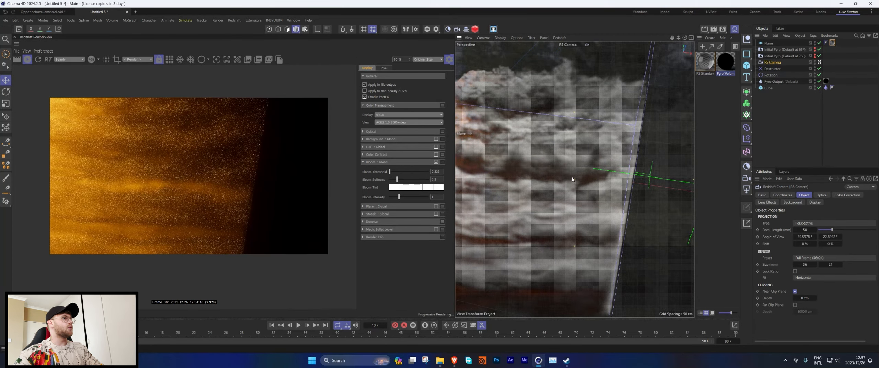
pyautogui.keyDown('alt'); pyautogui.moveTo(572, 179); pyautogui.dragTo(469, 208); pyautogui.keyUp('alt')
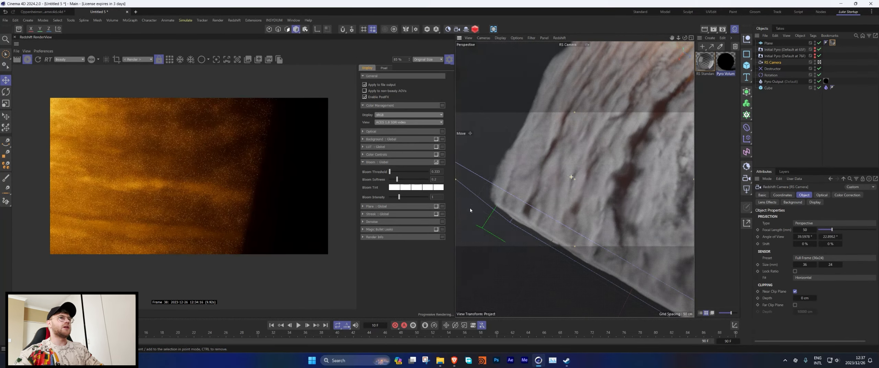
pyautogui.moveTo(550, 186)
pyautogui.keyDown('alt'); pyautogui.mouseDown()
pyautogui.moveTo(574, 181)
pyautogui.moveTo(571, 203)
pyautogui.moveTo(614, 204)
pyautogui.moveTo(591, 182)
pyautogui.moveTo(608, 189)
pyautogui.moveTo(615, 232)
pyautogui.mouseUp(); pyautogui.keyUp('alt')
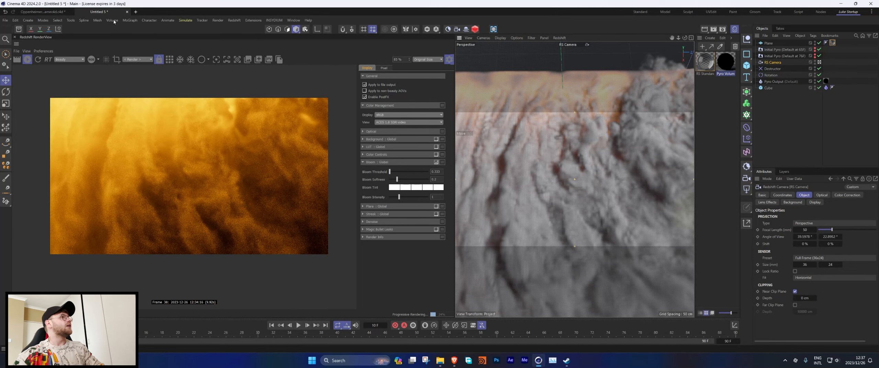
# In a new project without the render view, add a cube, make it editable and delete its top polygon.
pyautogui.hotkey('ctrl', 'n')
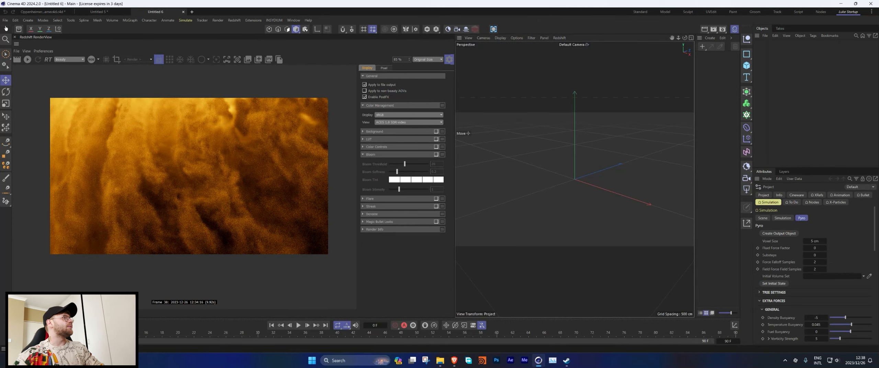
pyautogui.click(15, 38)
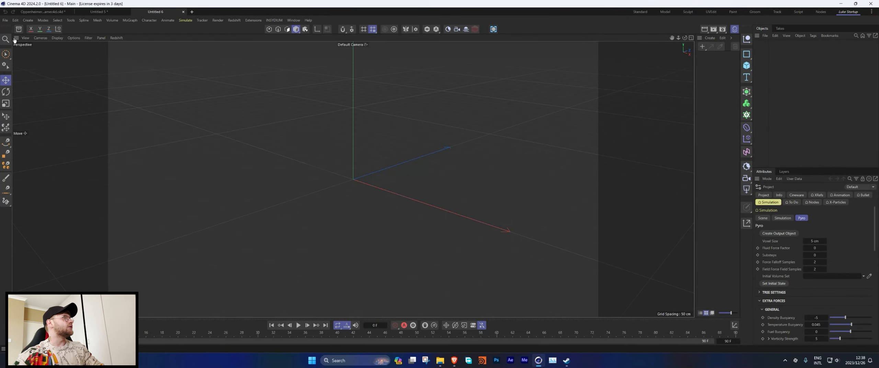
pyautogui.click(747, 67)
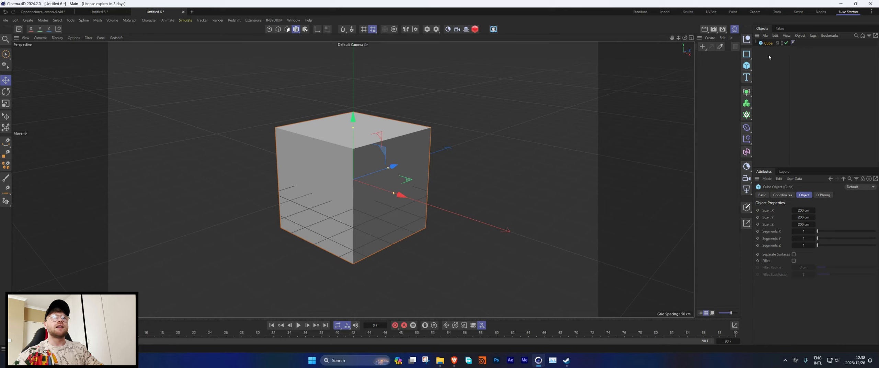
pyautogui.press('c')
pyautogui.click(286, 29)
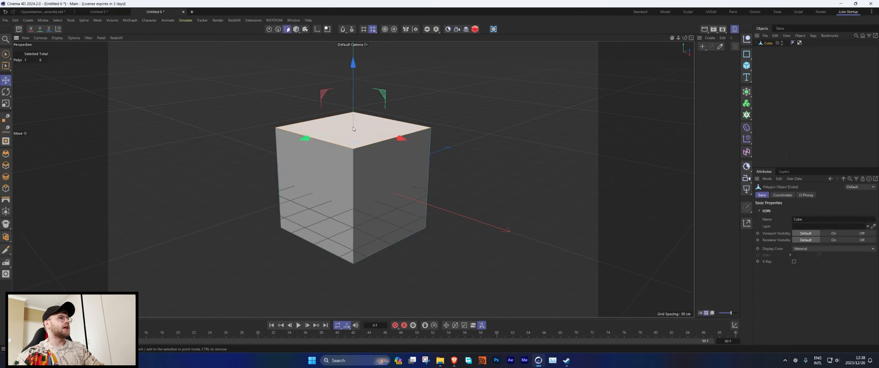
pyautogui.press('Delete')
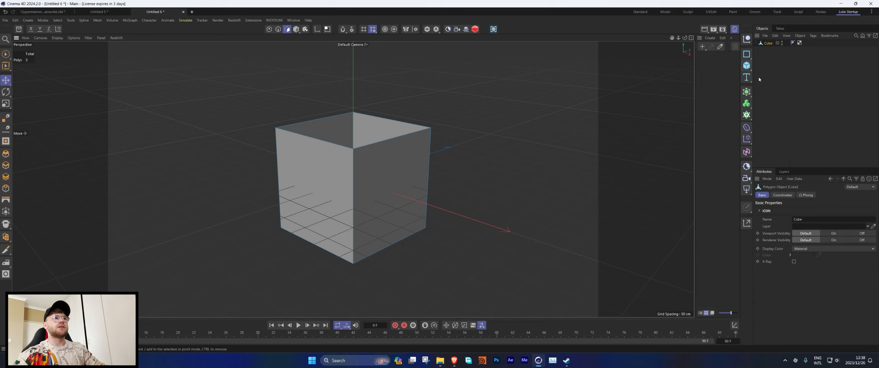
# Add a sphere inside the open cube and set its radius to 30 cm.
pyautogui.moveTo(747, 67); pyautogui.dragTo(806, 98)
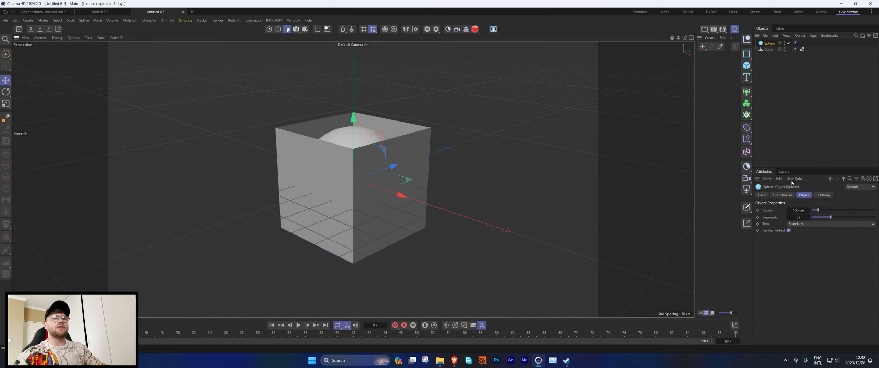
pyautogui.click(798, 210)
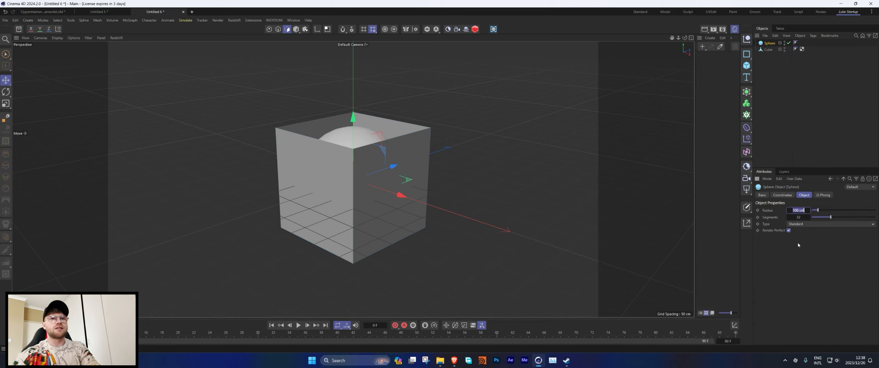
pyautogui.write('30')
pyautogui.press('Return')
# Add a Display tag to the cube and set its shading mode to Lines.
pyautogui.click(761, 49)
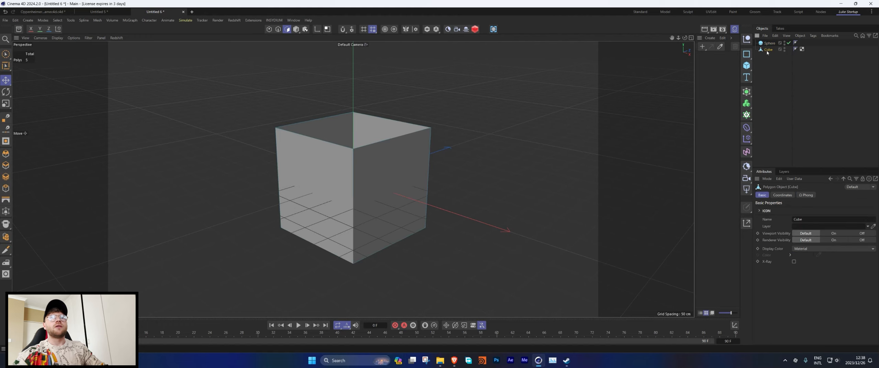
pyautogui.rightClick(761, 50)
pyautogui.press('Escape')
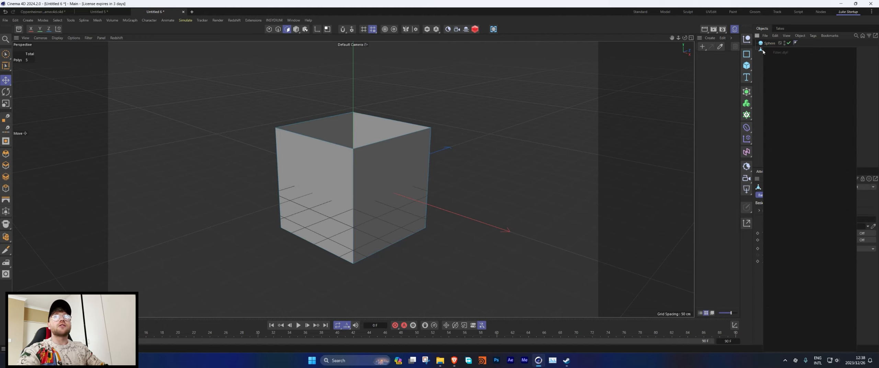
pyautogui.rightClick(782, 50)
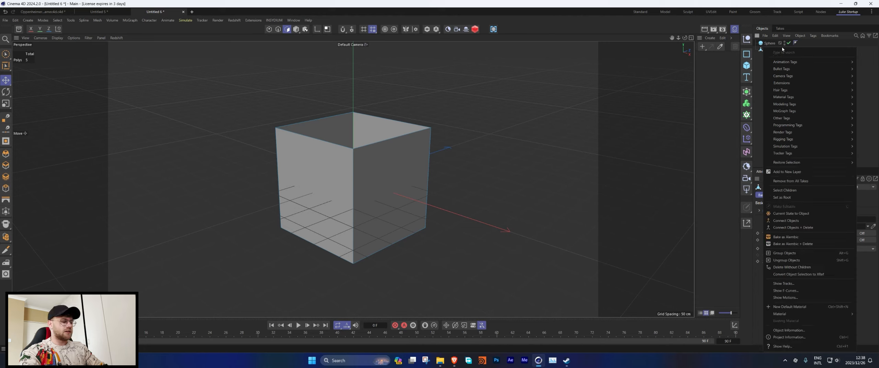
pyautogui.press('Escape')
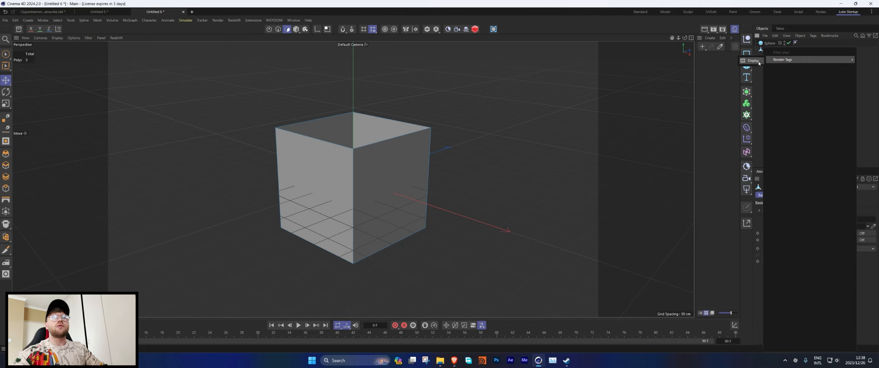
pyautogui.click(754, 60)
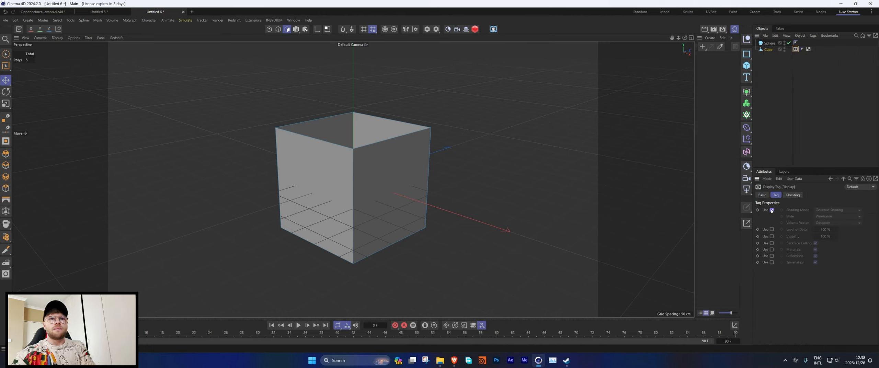
pyautogui.click(837, 210)
pyautogui.click(824, 269)
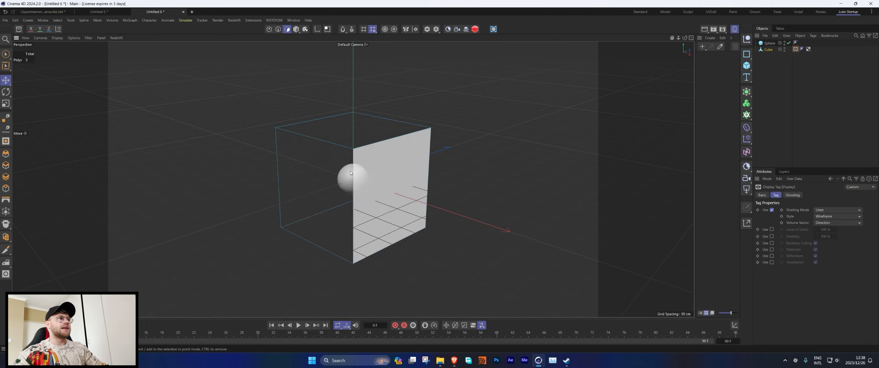
# Make the sphere a pyro emitter with a Pyro simulation tag.
pyautogui.keyDown('alt'); pyautogui.moveTo(350, 173); pyautogui.dragTo(289, 162); pyautogui.keyUp('alt')
pyautogui.rightClick(766, 44)
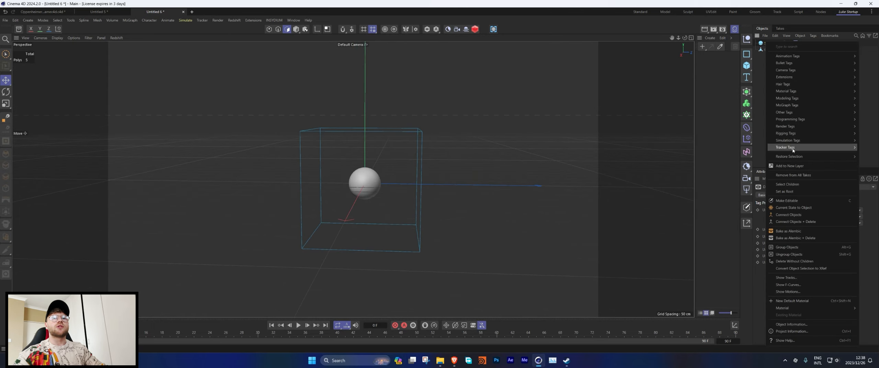
pyautogui.moveTo(788, 141)
pyautogui.click(754, 215)
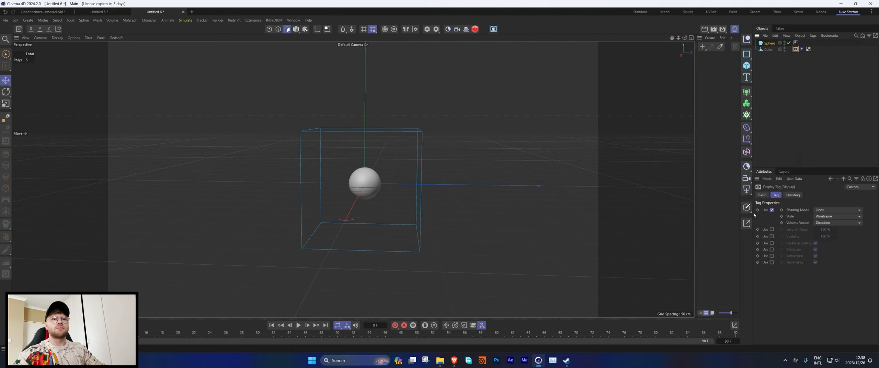
# Add a Collider tag to the cube and play the pyro simulation to about frame 65.
pyautogui.rightClick(770, 57)
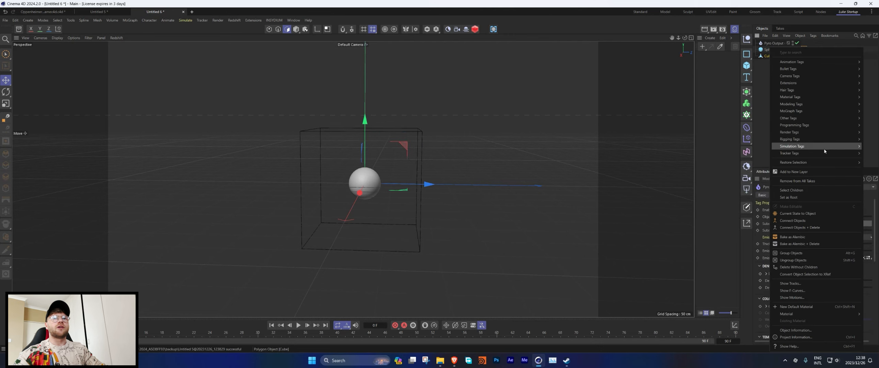
pyautogui.moveTo(792, 146)
pyautogui.click(752, 231)
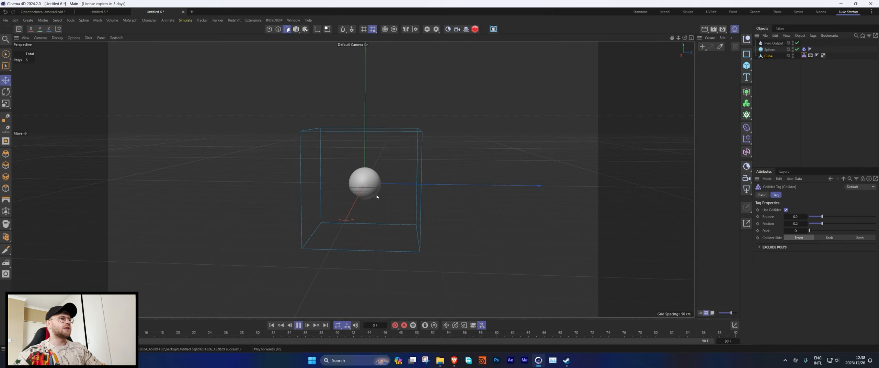
pyautogui.click(299, 325)
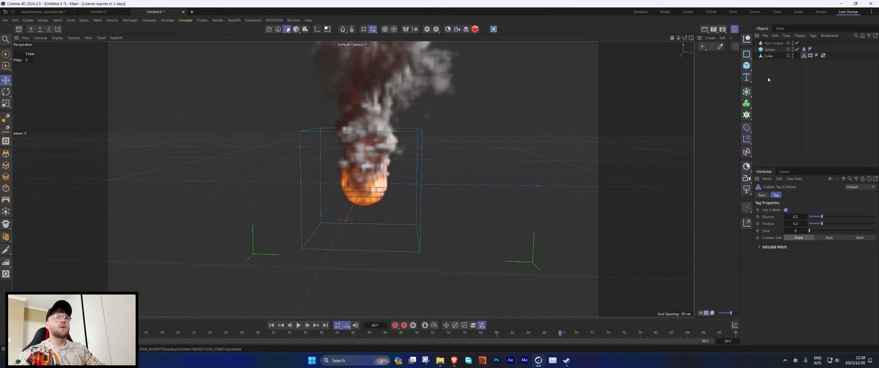
# Scale the cube collider's geometry wider along both horizontal axes, to about 223% along its Z axis, leaving room around the sphere.
pyautogui.click(767, 56)
pyautogui.click(296, 29)
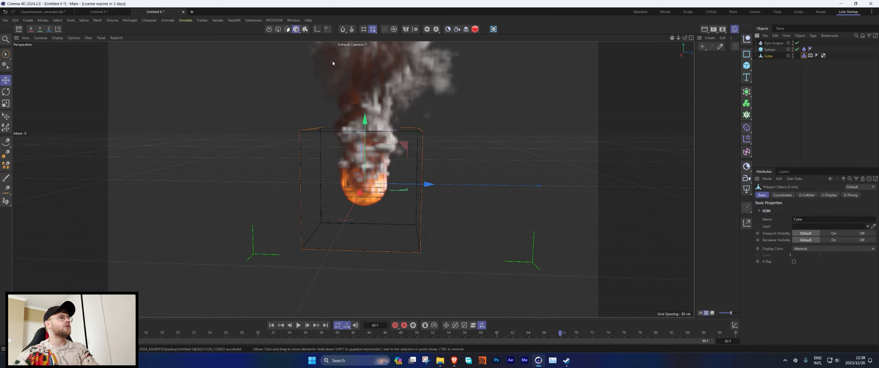
pyautogui.press('t')
pyautogui.moveTo(412, 182); pyautogui.dragTo(474, 186)
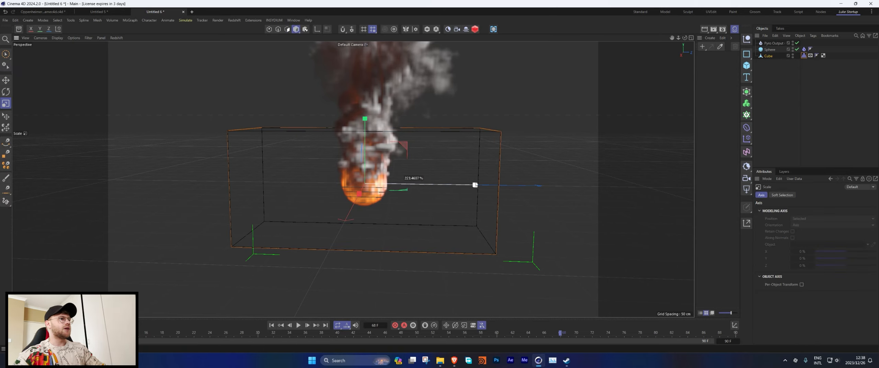
pyautogui.moveTo(362, 194); pyautogui.dragTo(350, 206)
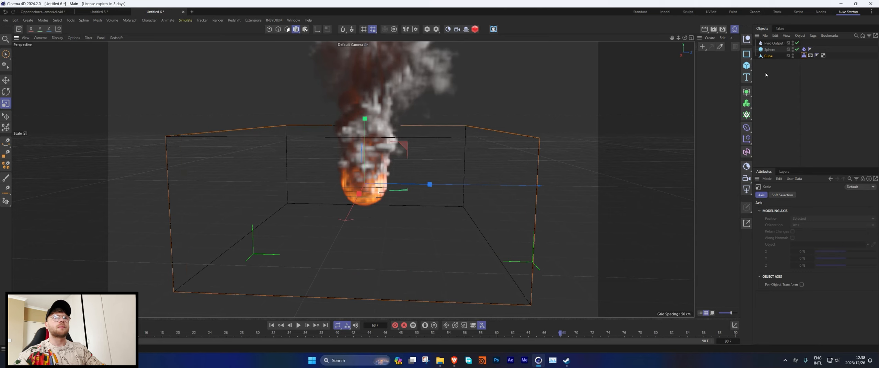
# Add a Gravity force object to the scene.
pyautogui.click(185, 20)
pyautogui.moveTo(206, 32)
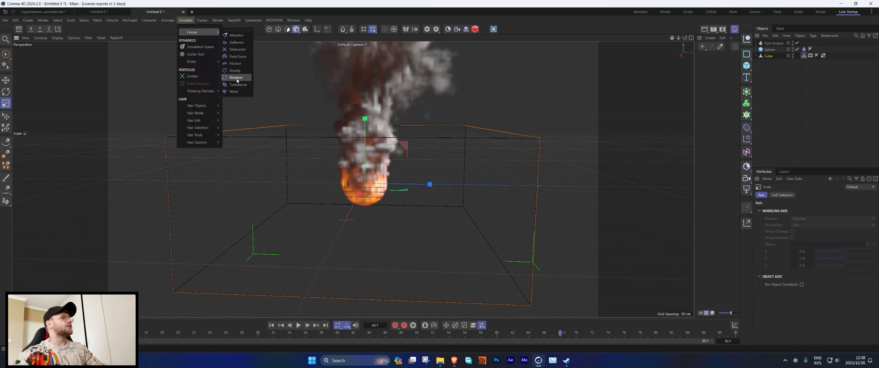
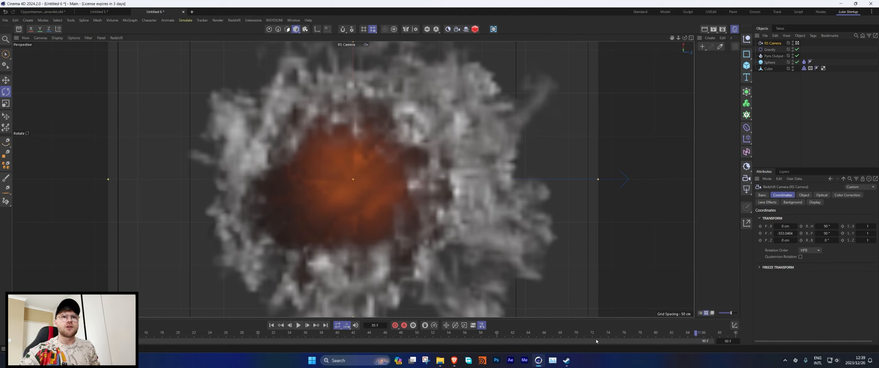
# In the project's pyro simulation settings, set Relative and Absolute Density Dissipation to 0.
pyautogui.hotkey('ctrl', 'd')
pyautogui.click(801, 218)
pyautogui.scroll(-4, 789, 287)
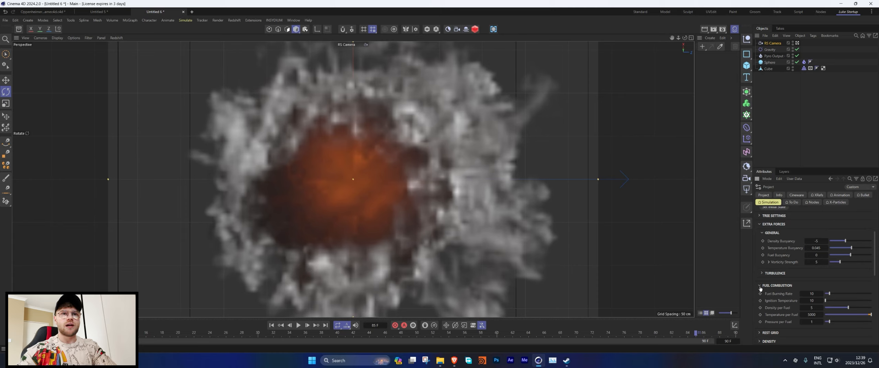
pyautogui.scroll(-4, 760, 288)
pyautogui.click(759, 265)
pyautogui.doubleClick(820, 272)
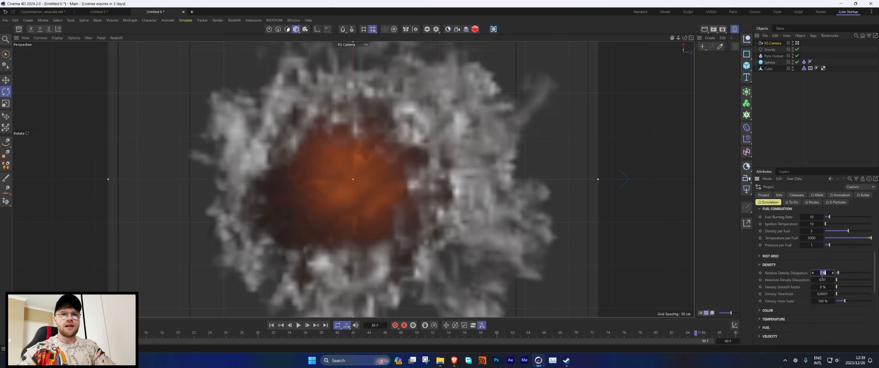
pyautogui.write('0')
pyautogui.press('Tab')
pyautogui.write('0')
pyautogui.press('Return')
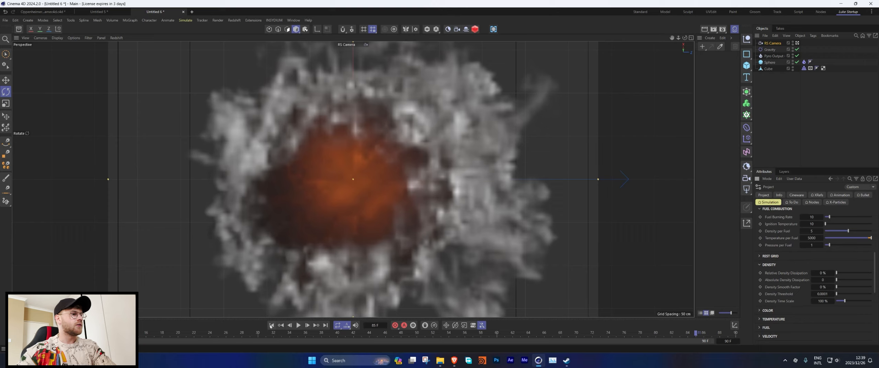
# Play the pyro simulation to about frame 100 and extend the project's end frame to 180.
pyautogui.click(298, 325)
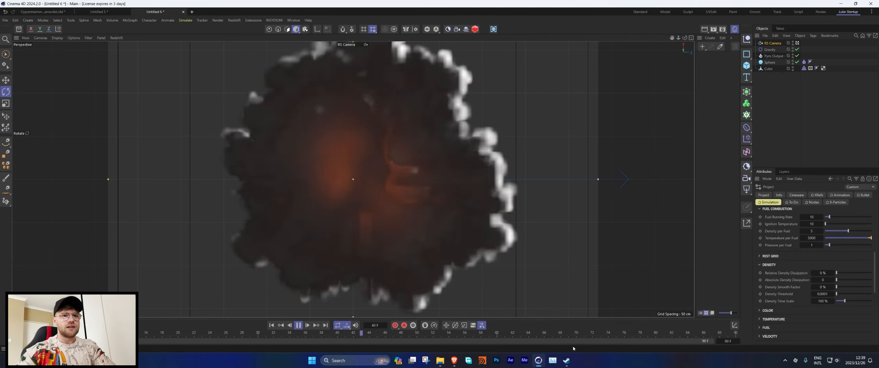
pyautogui.write('180')
pyautogui.press('Return')
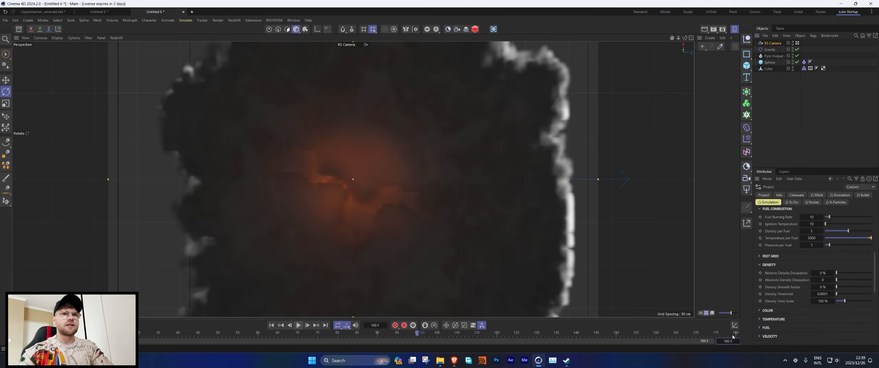
pyautogui.click(298, 325)
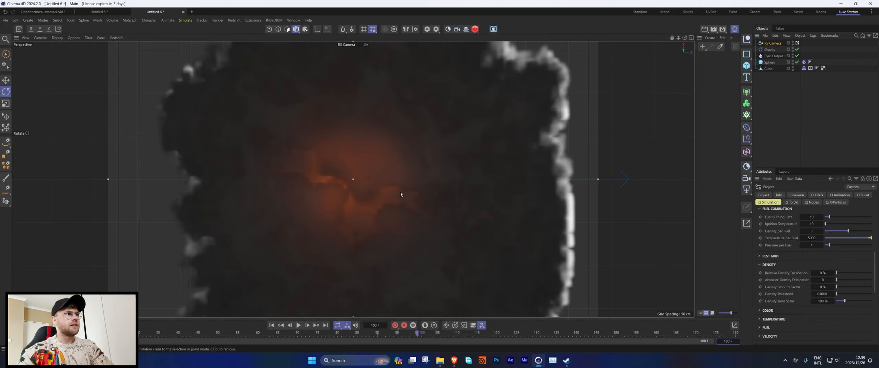
# Set the Relative Temperature Dissipation to 3% and replay the simulation to about frame 118.
pyautogui.click(767, 319)
pyautogui.scroll(-3, 829, 265)
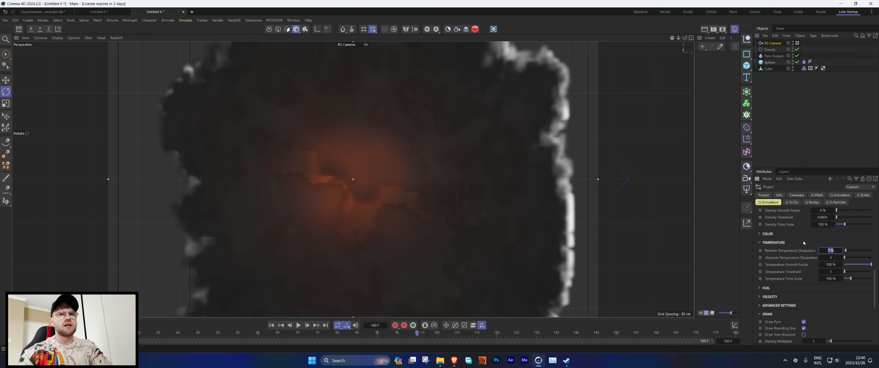
pyautogui.press('Return')
pyautogui.click(298, 325)
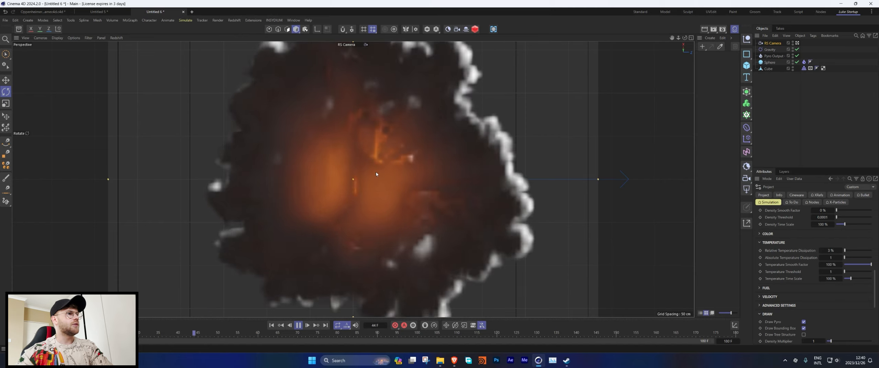
pyautogui.click(298, 325)
# Set the pyro voxel size to 2 cm and replay the simulation to about frame 75.
pyautogui.scroll(5, 799, 252)
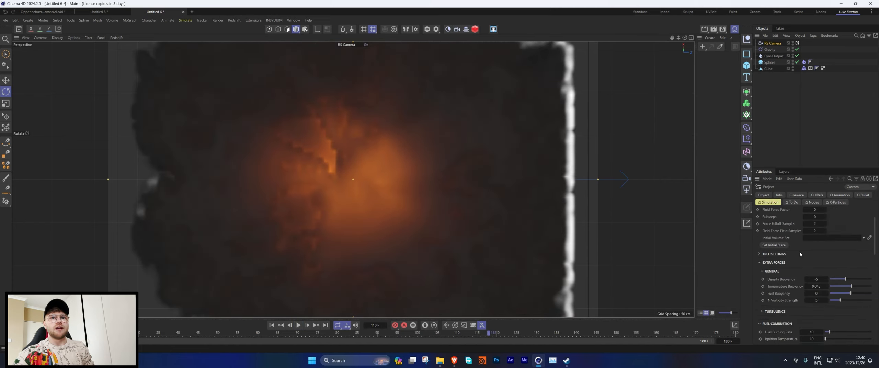
pyautogui.click(813, 241)
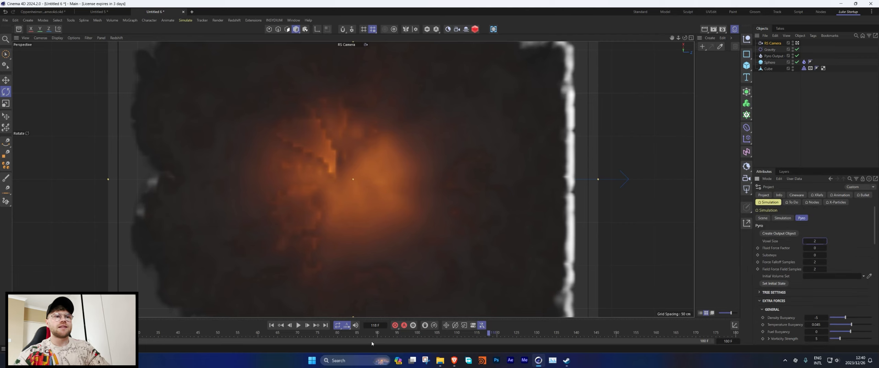
pyautogui.write('2')
pyautogui.press('Return')
pyautogui.click(298, 325)
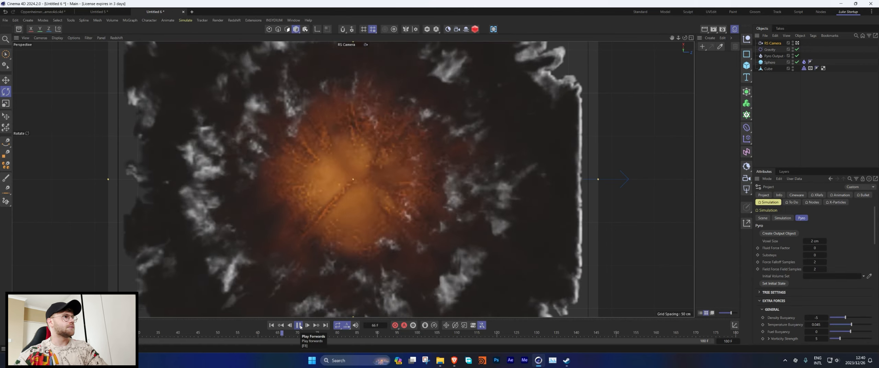
pyautogui.click(298, 325)
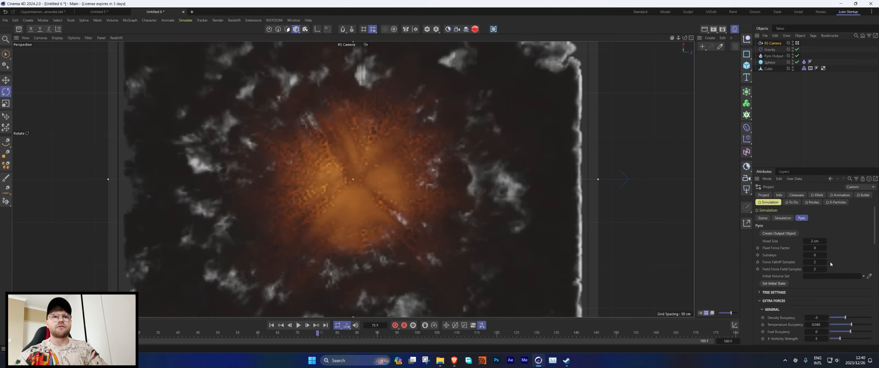
# Refine the pyro voxel size to 1 cm and replay the simulation to about frame 65.
pyautogui.doubleClick(813, 240)
pyautogui.write('1')
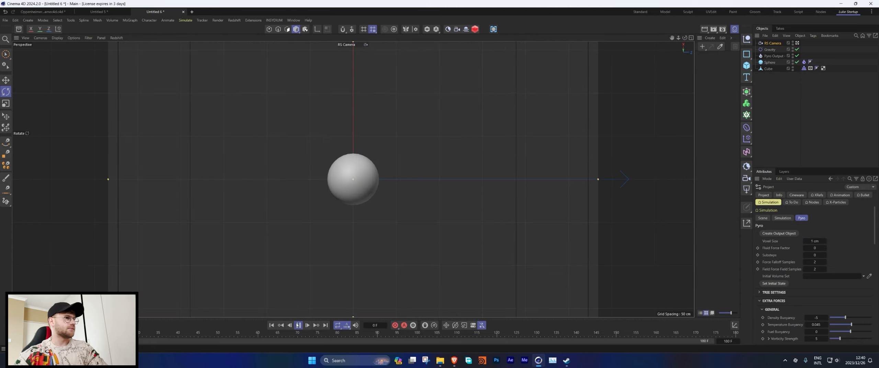
pyautogui.click(297, 325)
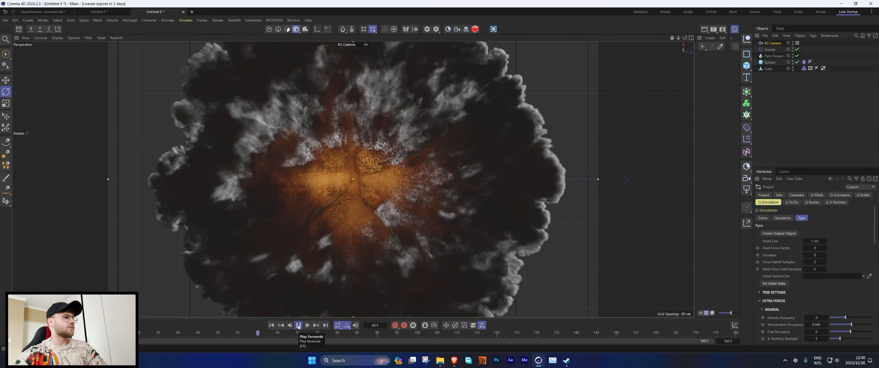
pyautogui.click(298, 326)
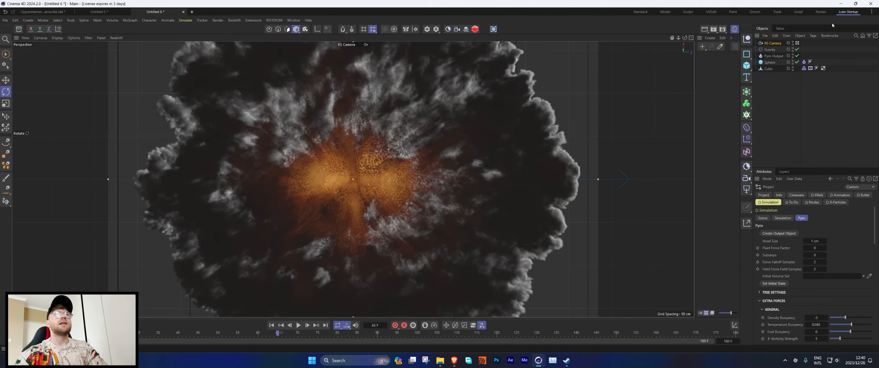
# Restore the layout with the Redshift RenderView, copy the Pyro Volume material from the Untitled 5 project and assign it to the Pyro Output.
pyautogui.click(847, 12)
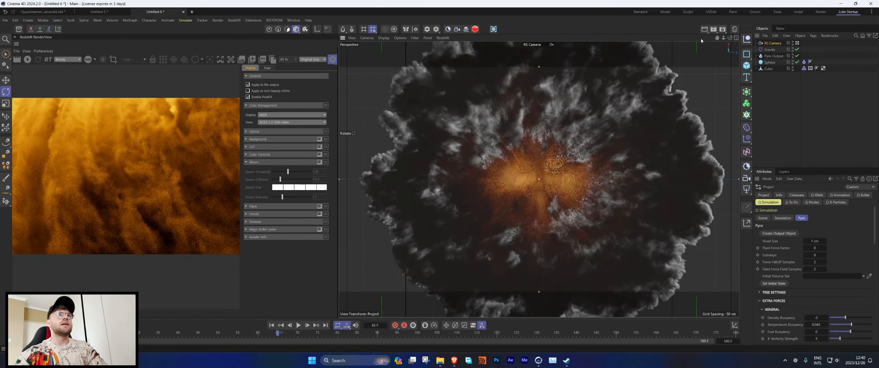
pyautogui.click(734, 30)
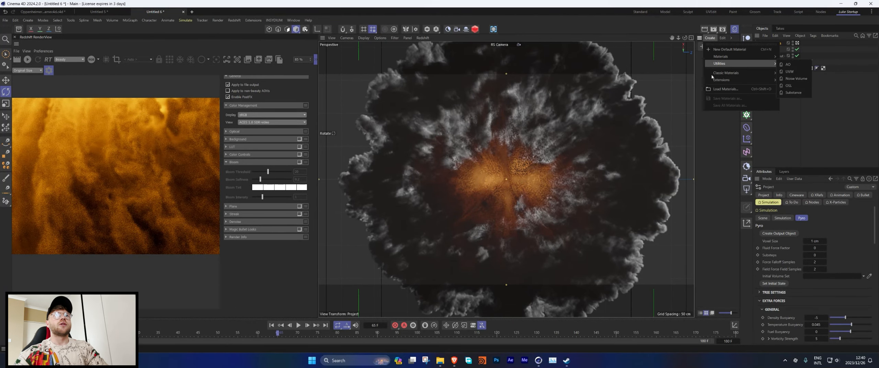
pyautogui.click(113, 13)
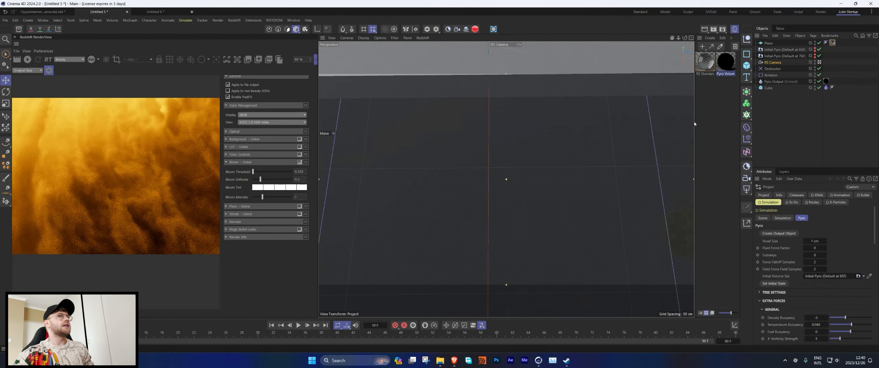
pyautogui.click(722, 67)
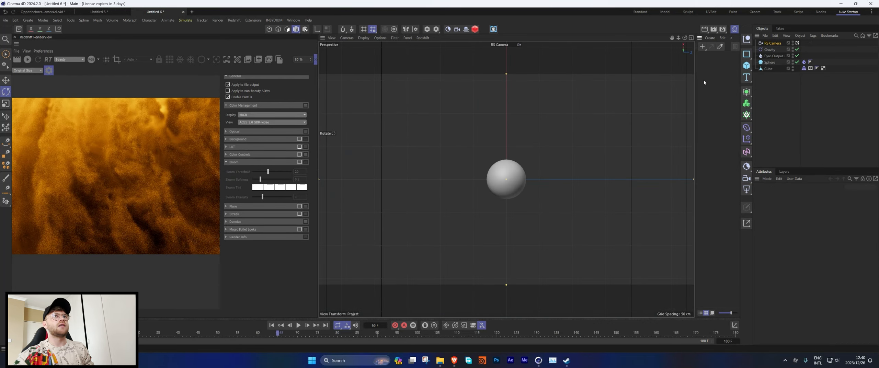
pyautogui.hotkey('ctrl', 'v')
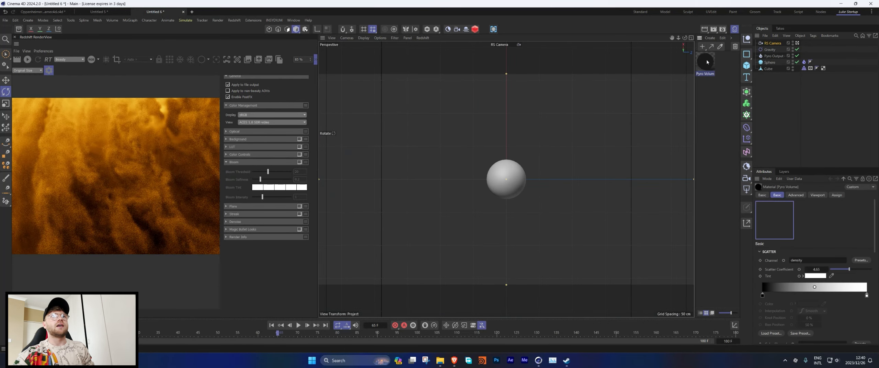
pyautogui.moveTo(708, 64); pyautogui.dragTo(770, 57)
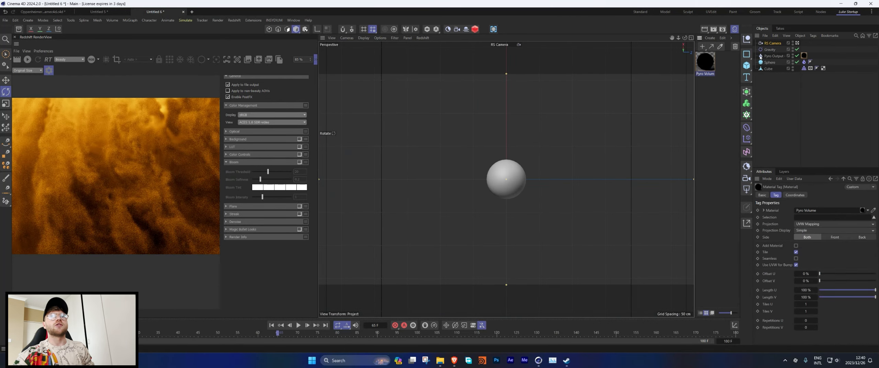
# Preview-render the scene in Redshift, hide the cube in viewport and render, and replay the simulation to about frame 35.
pyautogui.click(50, 71)
pyautogui.click(28, 60)
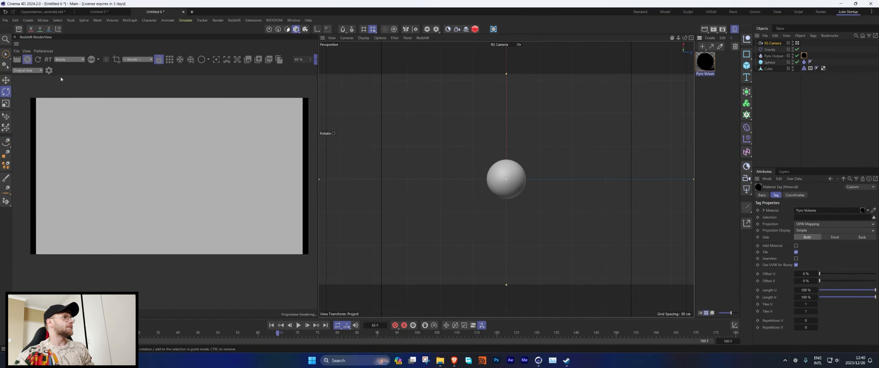
pyautogui.click(793, 69)
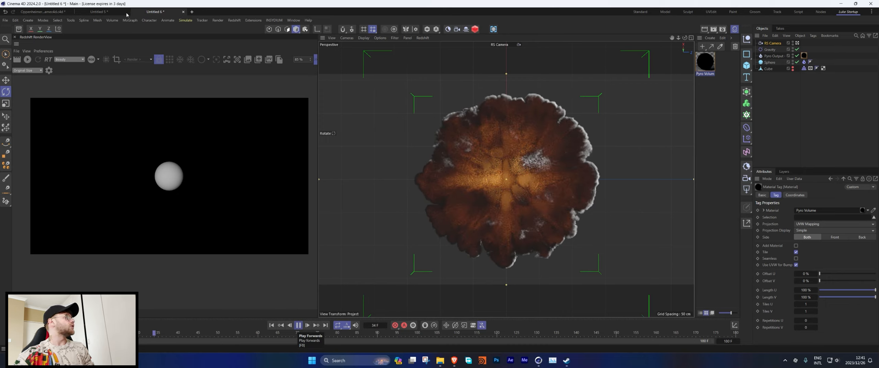
pyautogui.click(302, 325)
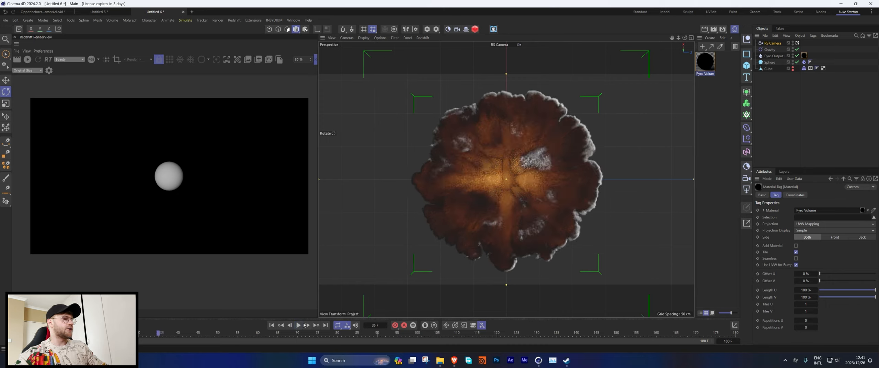
# Close the Untitled 5 project and remove the material tag from the Pyro Output in Untitled 6.
pyautogui.click(127, 12)
pyautogui.click(443, 207)
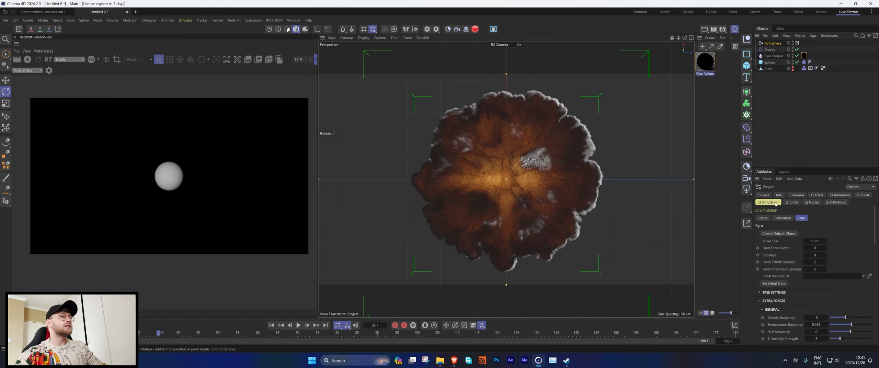
pyautogui.click(792, 112)
pyautogui.press('Delete')
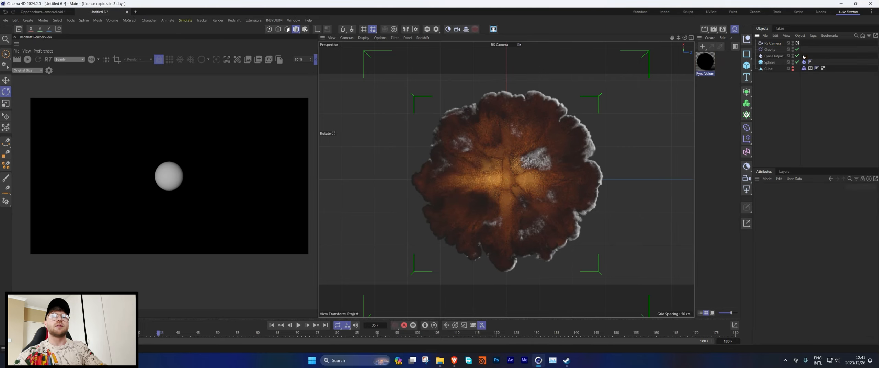
# Rerun the simulation from the start to frame 60 and start the Redshift preview render.
pyautogui.click(272, 326)
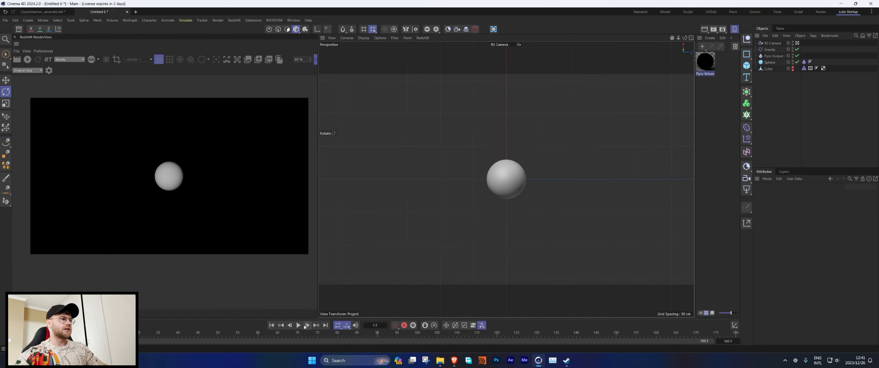
pyautogui.click(298, 325)
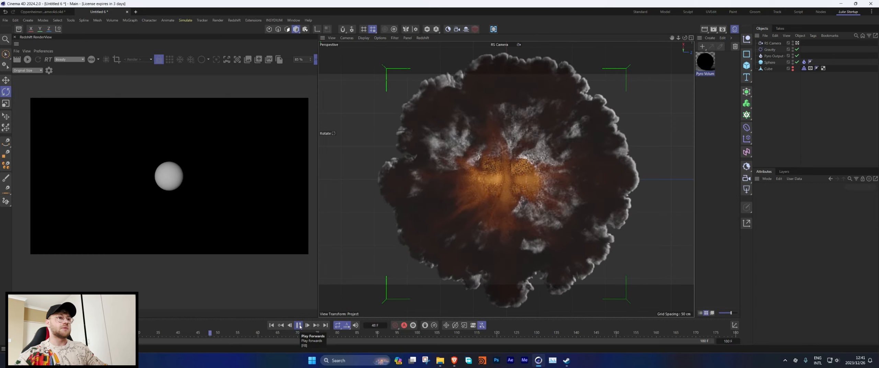
pyautogui.click(299, 325)
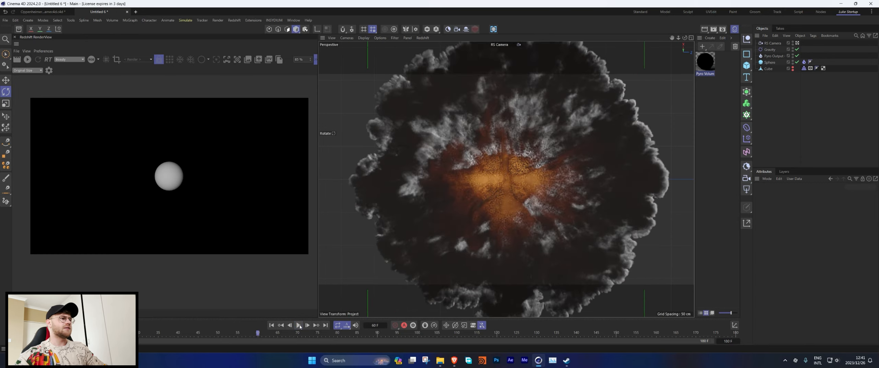
pyautogui.click(27, 60)
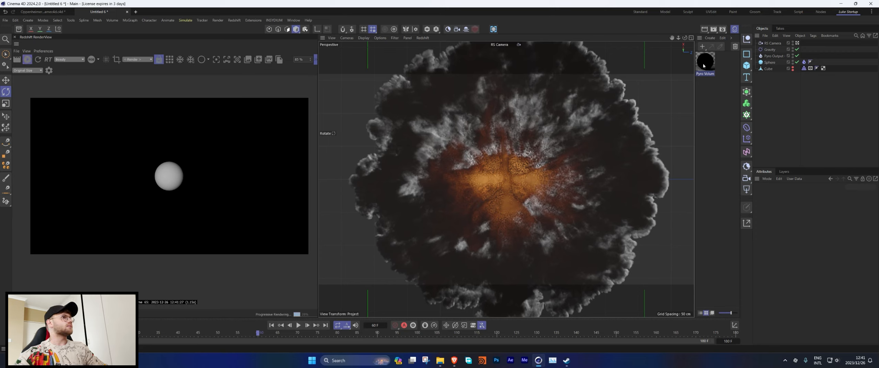
# Assign the Pyro Volume material to the Pyro Output and set its scatter coefficient to 10 and absorption coefficient to 1.14.
pyautogui.moveTo(776, 66); pyautogui.dragTo(775, 56)
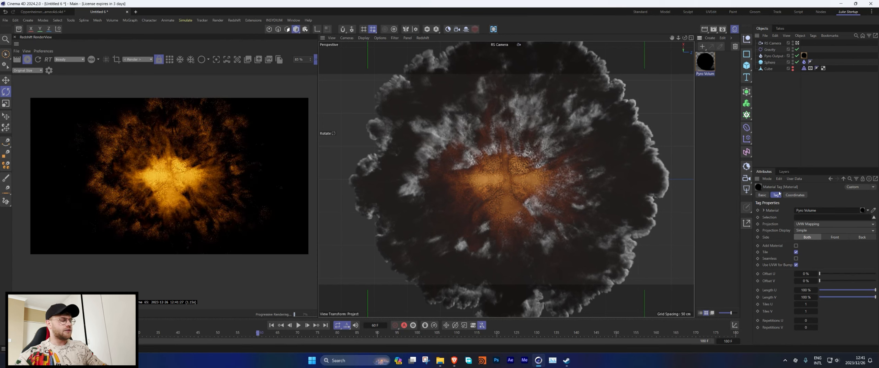
pyautogui.click(702, 66)
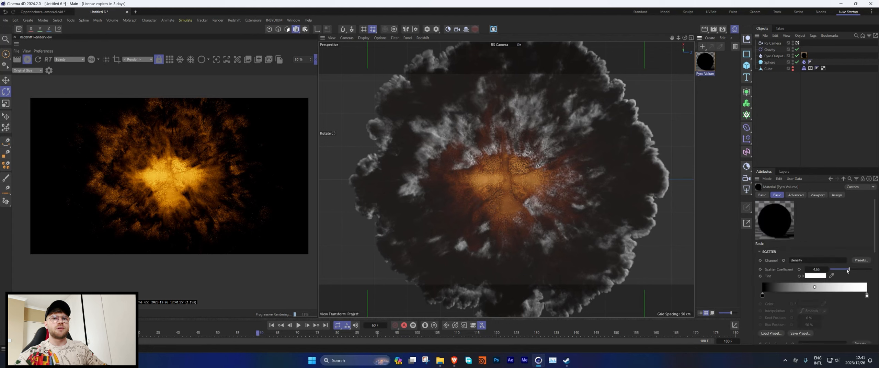
pyautogui.moveTo(846, 271); pyautogui.dragTo(873, 271)
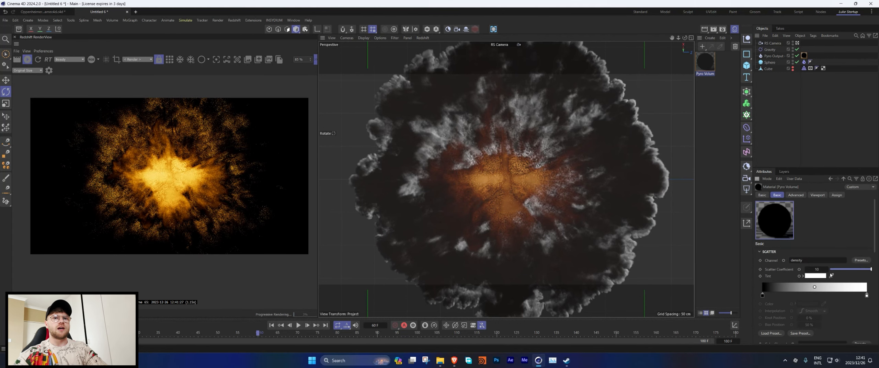
pyautogui.scroll(-3, 799, 288)
pyautogui.moveTo(843, 297); pyautogui.dragTo(841, 297)
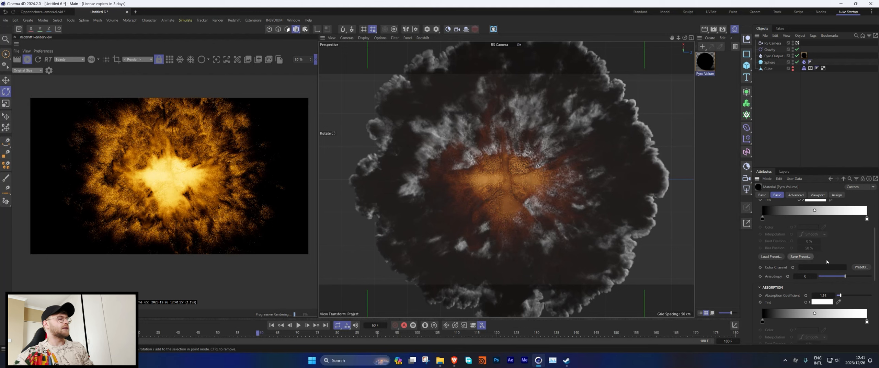
# In the project's Pyro simulation settings, set the relative temperature dissipation to 2% and the absolute temperature dissipation to 0.5.
pyautogui.hotkey('ctrl', 'd')
pyautogui.scroll(-7, 811, 290)
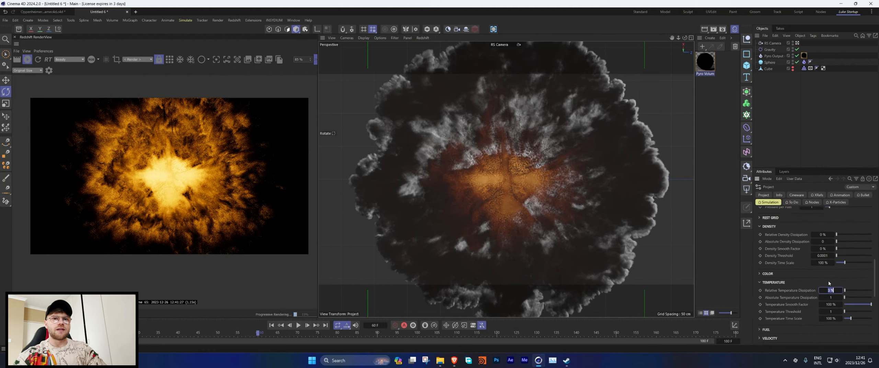
pyautogui.press('Tab')
pyautogui.write('0.5')
pyautogui.press('Return')
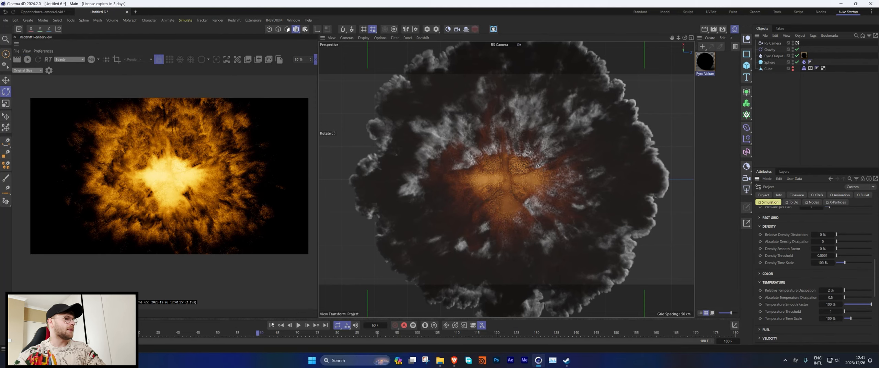
# Rerun the simulation to frame 54 and start the Redshift preview render.
pyautogui.click(299, 325)
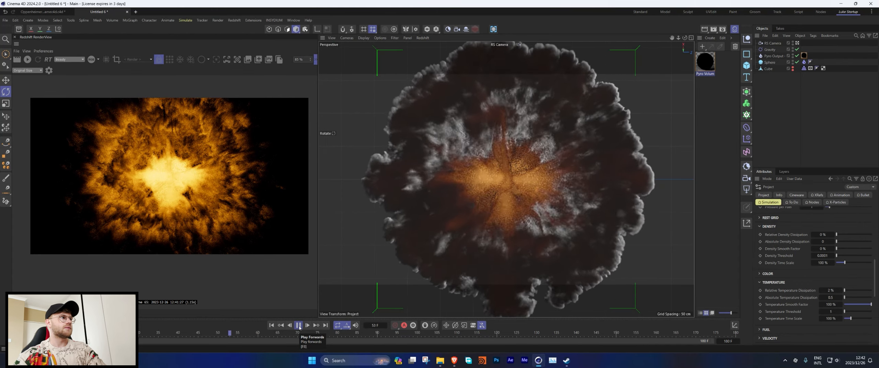
pyautogui.click(298, 325)
pyautogui.click(28, 60)
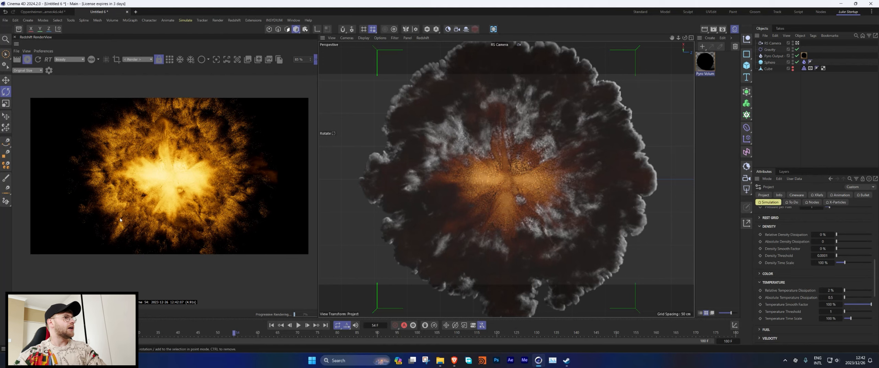
# Move the RS Camera closer to the explosion, to a Y position of about -350 cm.
pyautogui.click(765, 43)
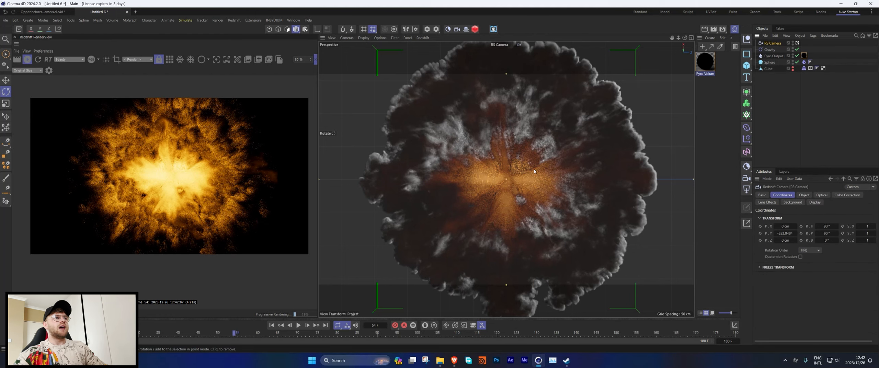
pyautogui.scroll(5, 520, 180)
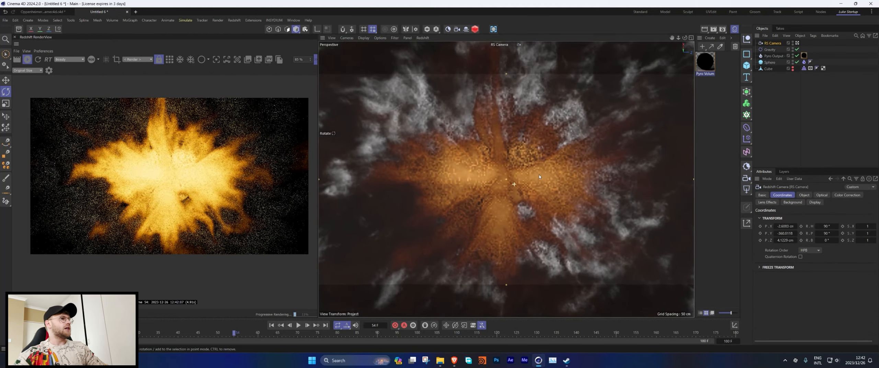
pyautogui.scroll(1, 539, 176)
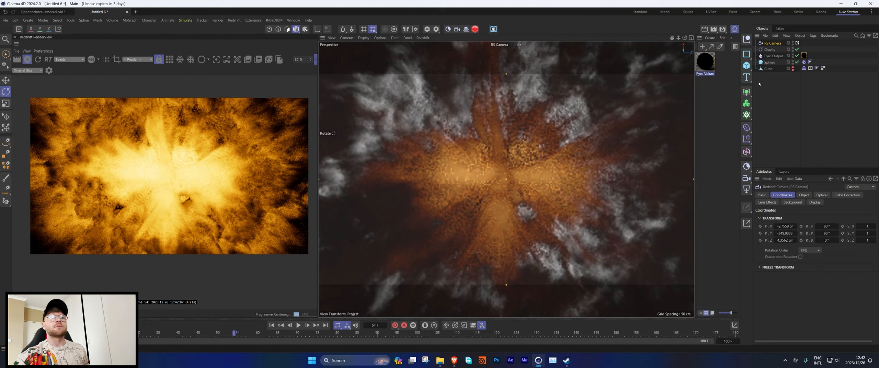
# Set the frame 54 simulation as the initial pyro state, replay from the start to frame 10 and preview-render it in Redshift.
pyautogui.click(789, 106)
pyautogui.click(802, 218)
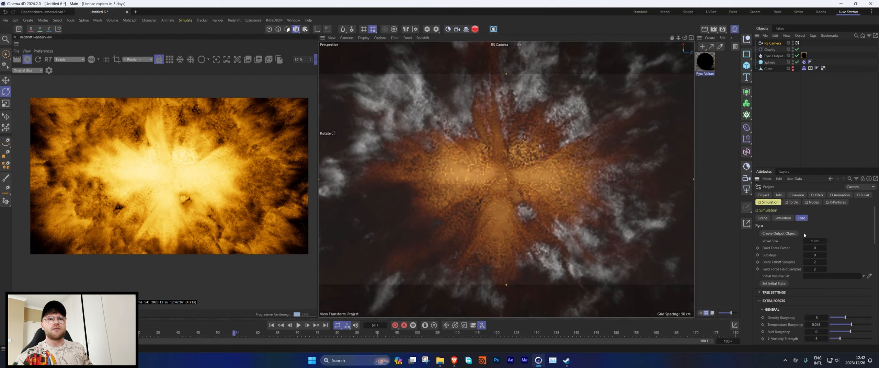
pyautogui.click(771, 284)
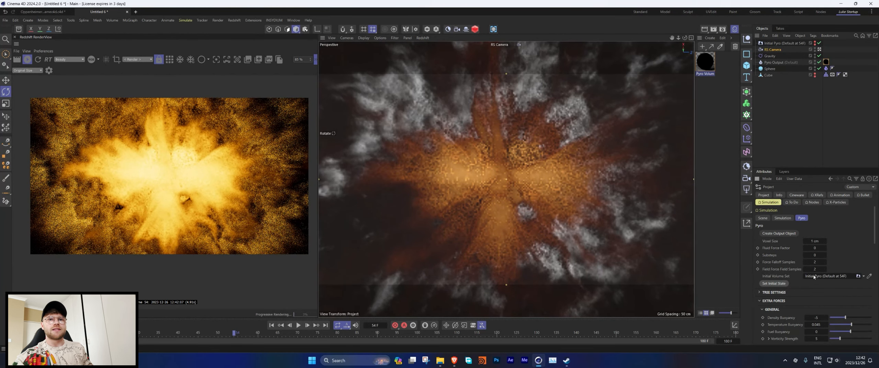
pyautogui.click(272, 325)
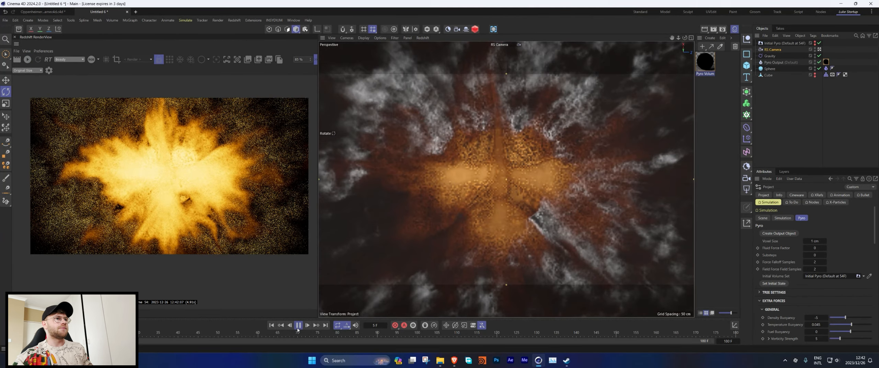
pyautogui.click(27, 59)
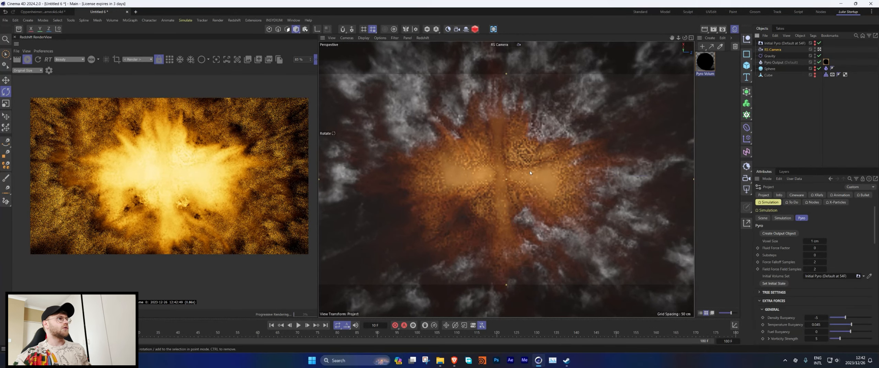
# Open the Pyro Volume material in the Node Editor and set its emission scale to 1.59.
pyautogui.doubleClick(704, 61)
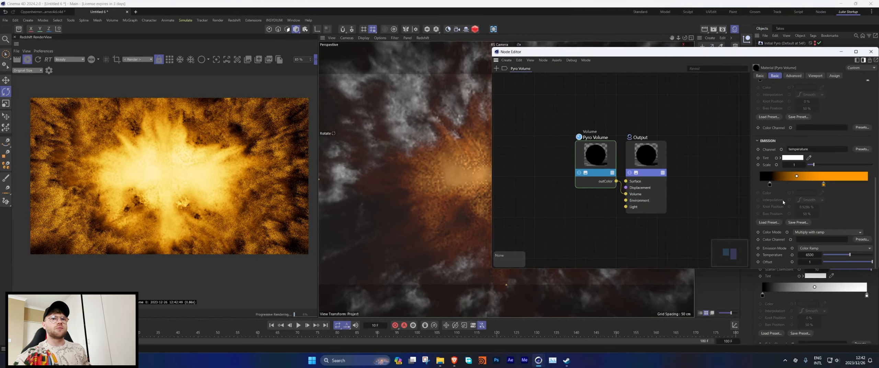
pyautogui.moveTo(818, 165); pyautogui.dragTo(818, 165)
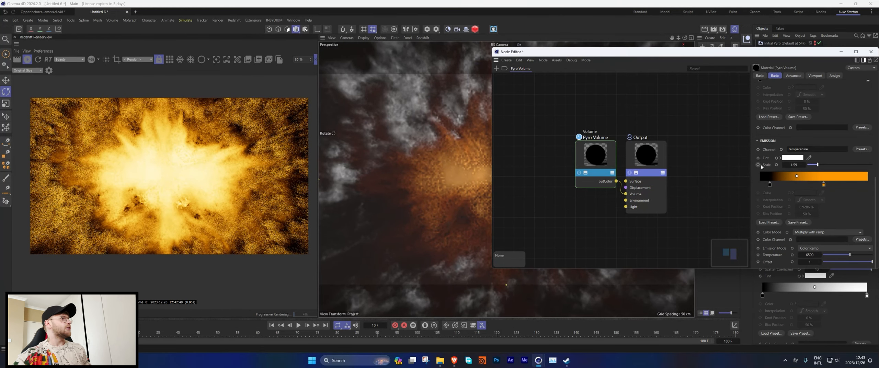
pyautogui.scroll(3, 761, 167)
pyautogui.scroll(4, 803, 160)
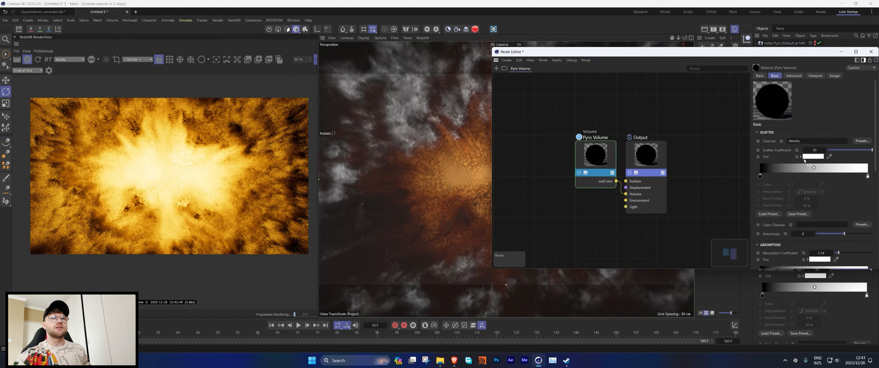
# Try scatter coefficients of 200 and 20 on the Pyro Volume material and reset the value to 10.
pyautogui.moveTo(860, 151)
pyautogui.mouseDown()
pyautogui.moveTo(829, 153)
pyautogui.moveTo(872, 151)
pyautogui.mouseUp()
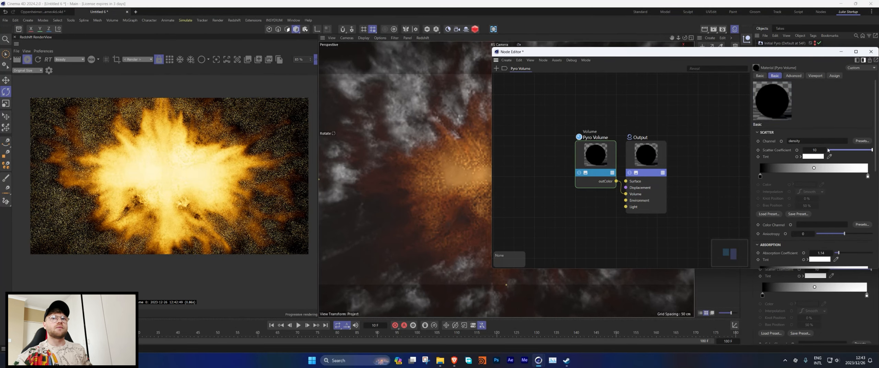
pyautogui.doubleClick(815, 150)
pyautogui.write('200')
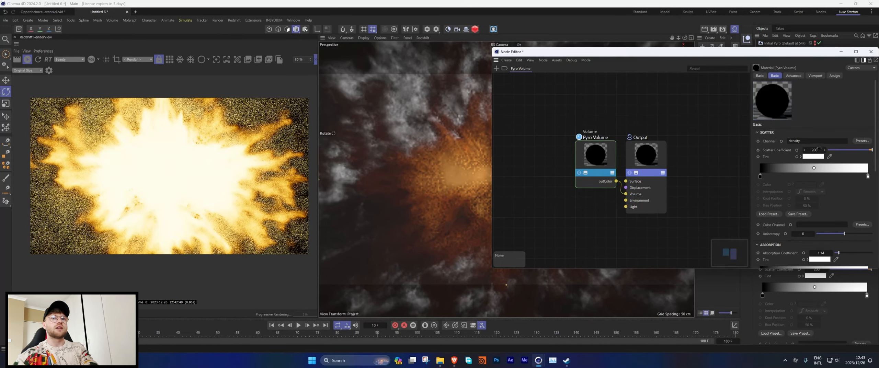
pyautogui.press('Return')
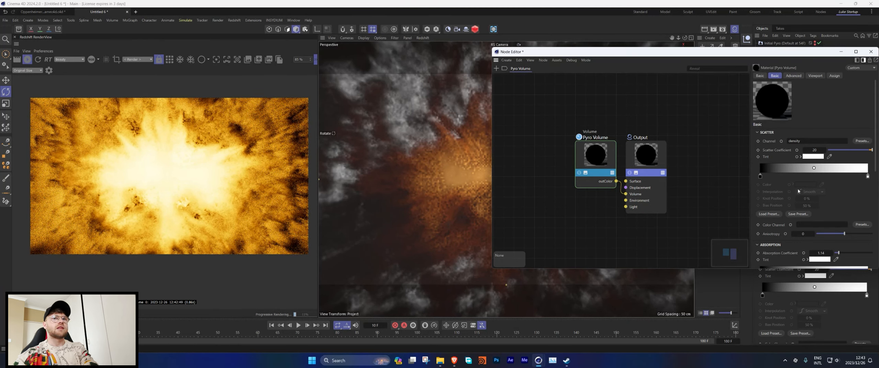
pyautogui.scroll(-2, 820, 123)
pyautogui.click(820, 111)
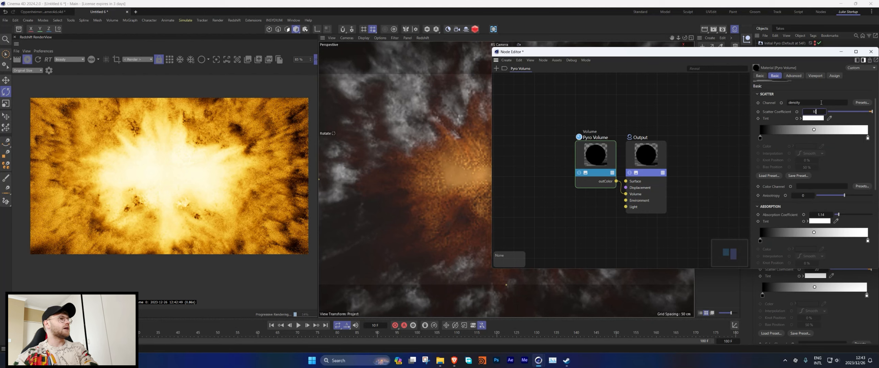
pyautogui.press('Return')
# Set the Pyro Volume's absorption coefficient to 0.96, close the Node Editor and stop the preview render.
pyautogui.moveTo(838, 214)
pyautogui.mouseDown()
pyautogui.moveTo(846, 215)
pyautogui.moveTo(832, 214)
pyautogui.mouseUp()
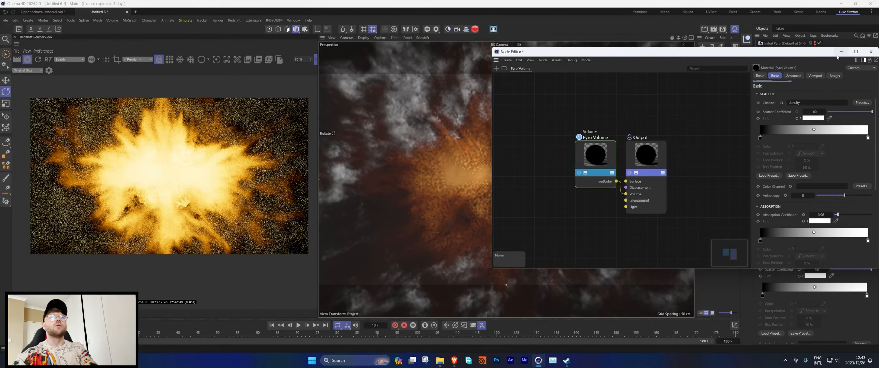
pyautogui.click(870, 51)
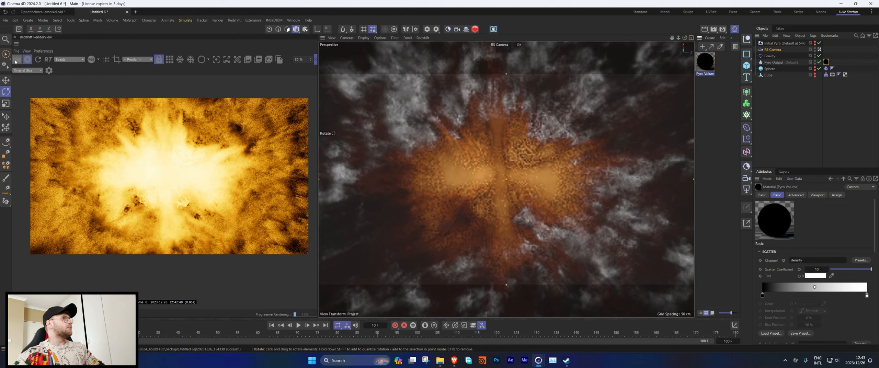
pyautogui.click(29, 61)
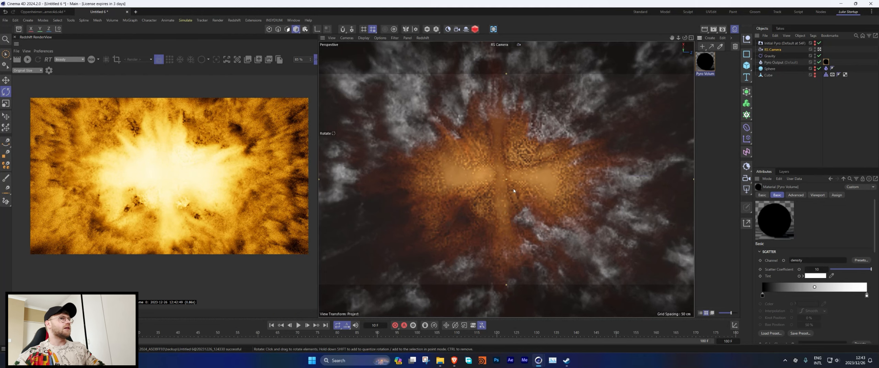
# Switch the Top viewport to Perspective projection and examine the explosion and camera from the side.
pyautogui.middleClick(628, 122)
pyautogui.middleClick(628, 122)
pyautogui.click(347, 38)
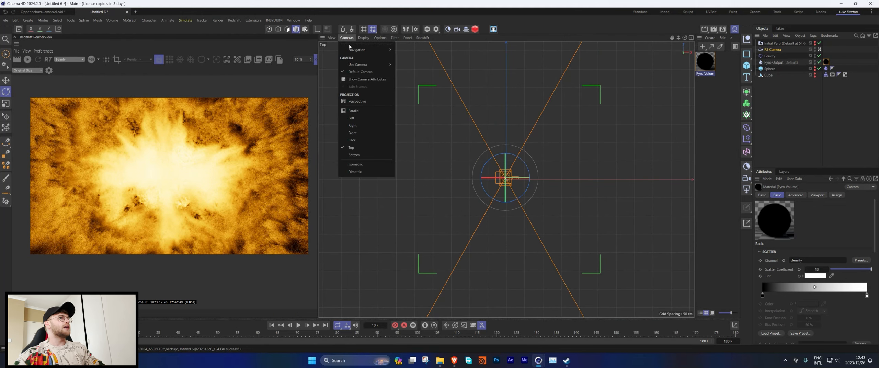
pyautogui.click(357, 102)
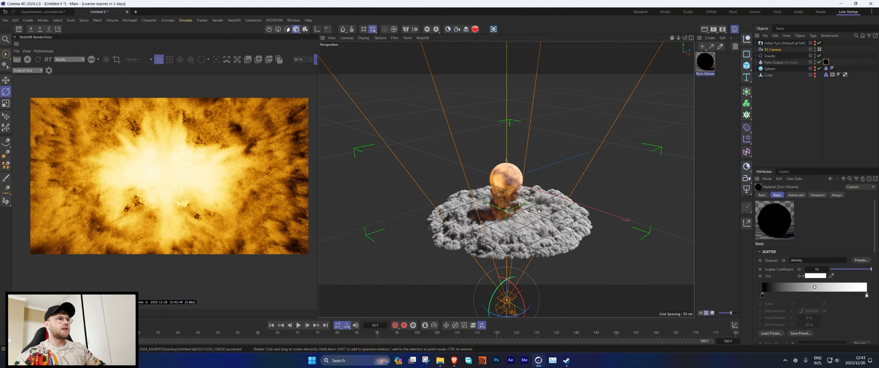
pyautogui.scroll(3, 538, 211)
pyautogui.keyDown('alt'); pyautogui.moveTo(538, 211); pyautogui.dragTo(471, 180); pyautogui.keyUp('alt')
pyautogui.keyDown('alt'); pyautogui.moveTo(538, 185); pyautogui.dragTo(496, 177, button='middle'); pyautogui.keyUp('alt')
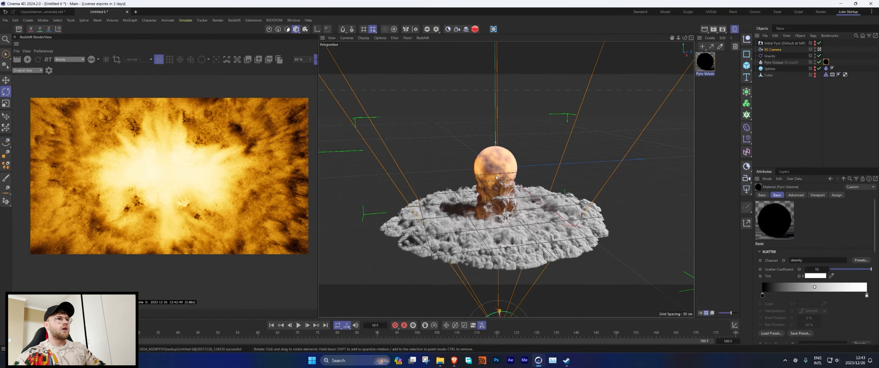
pyautogui.keyDown('alt'); pyautogui.moveTo(496, 177); pyautogui.dragTo(486, 191); pyautogui.keyUp('alt')
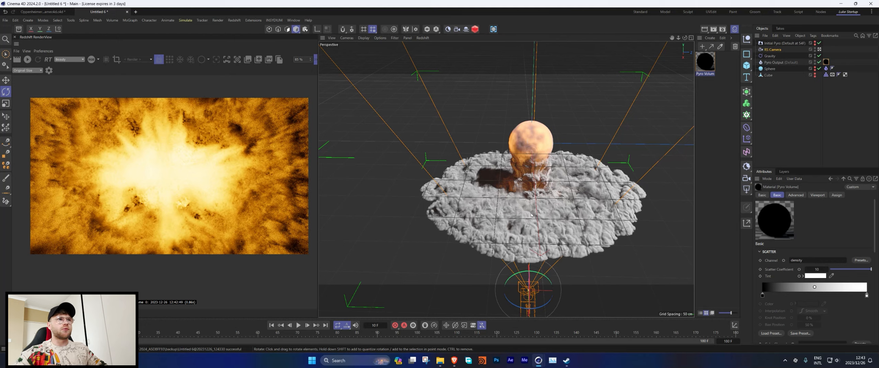
# Rewind the simulation to the start and clear the Initial Volume Set in the project's Pyro settings.
pyautogui.click(271, 325)
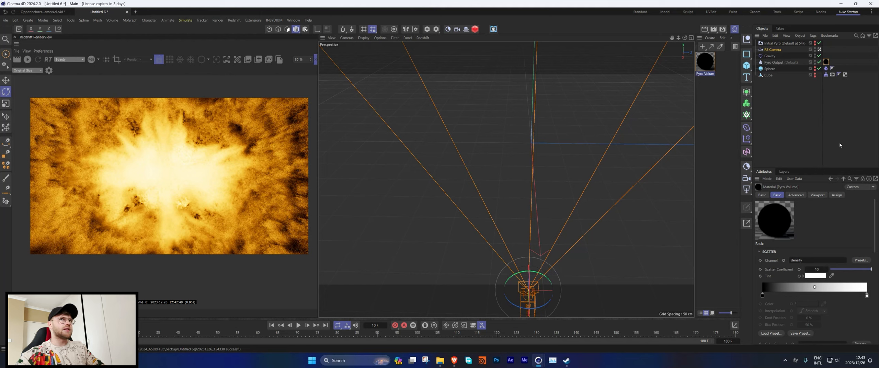
pyautogui.hotkey('ctrl', 'd')
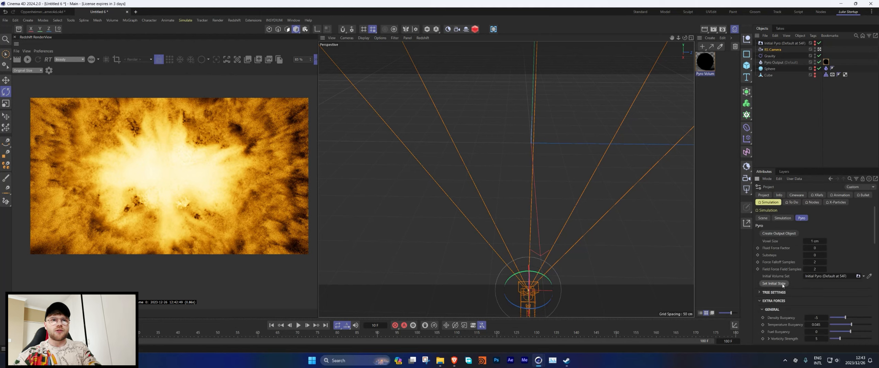
pyautogui.click(863, 276)
pyautogui.click(859, 282)
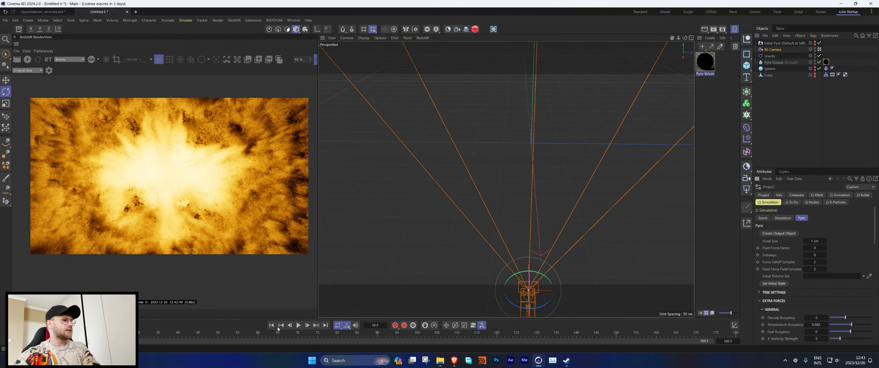
# Replay the simulation to frame 43, viewing it through the RS Camera.
pyautogui.click(298, 326)
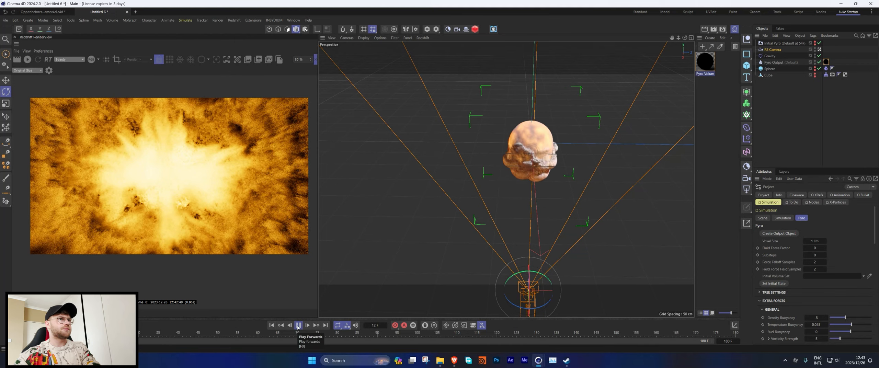
pyautogui.middleClick(467, 192)
pyautogui.middleClick(437, 129)
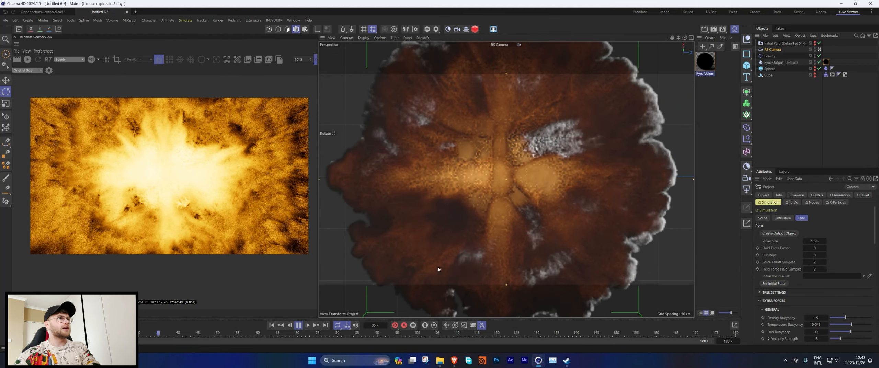
pyautogui.click(307, 325)
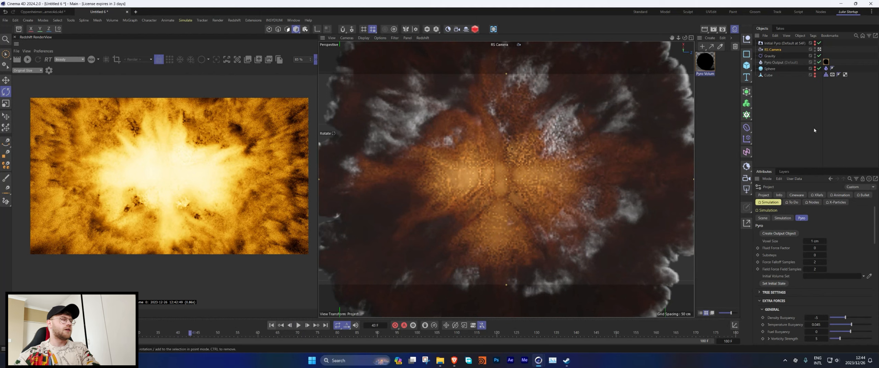
# Keyframe the sphere's Pyro Emitter as enabled at frame 40 and disabled at frame 41.
pyautogui.click(179, 333)
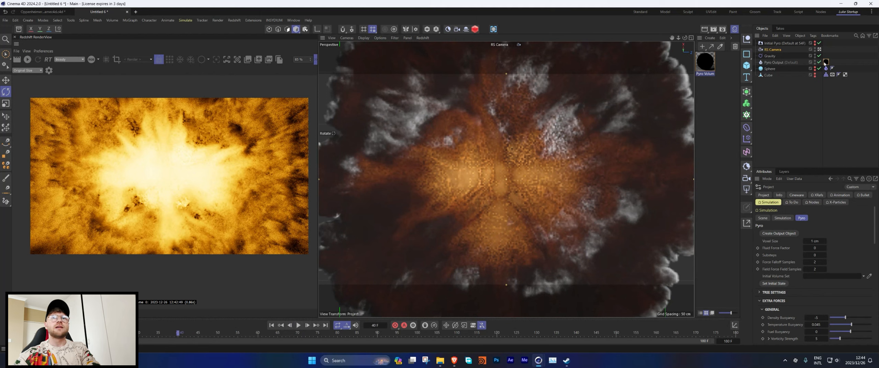
pyautogui.click(826, 68)
pyautogui.click(757, 209)
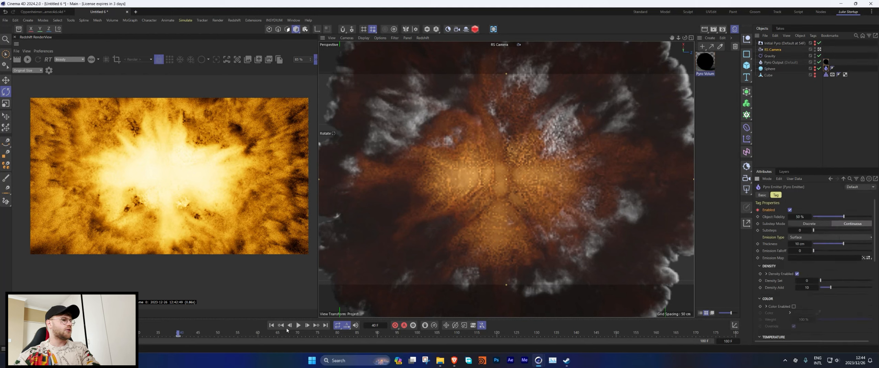
pyautogui.click(307, 325)
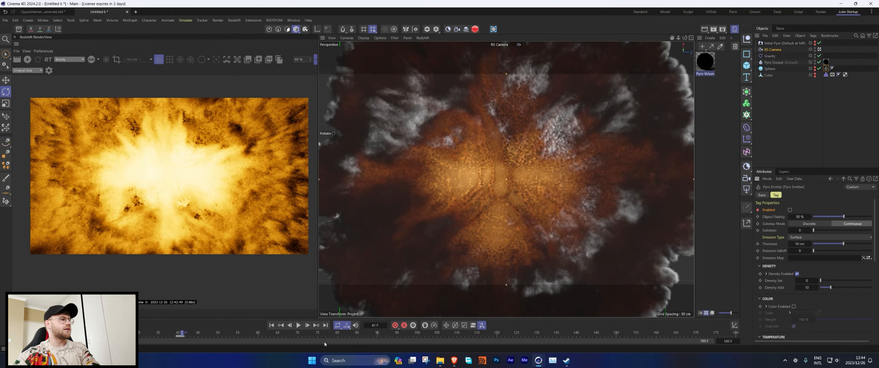
# Replay the simulation from the start to frame 46, switching from the RS Camera to the side perspective view.
pyautogui.click(273, 326)
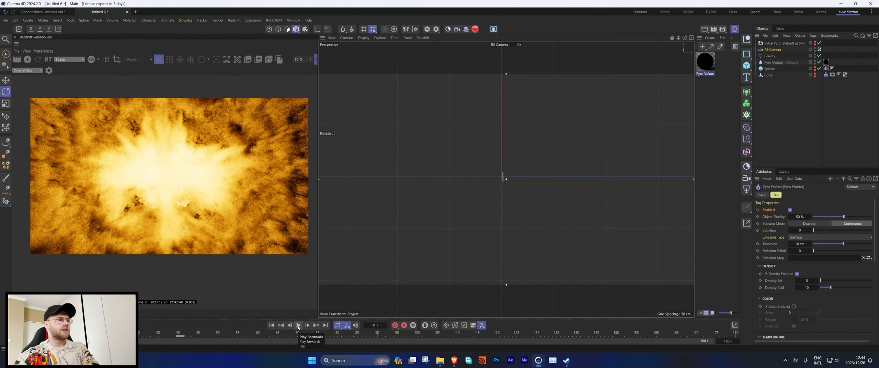
pyautogui.click(298, 325)
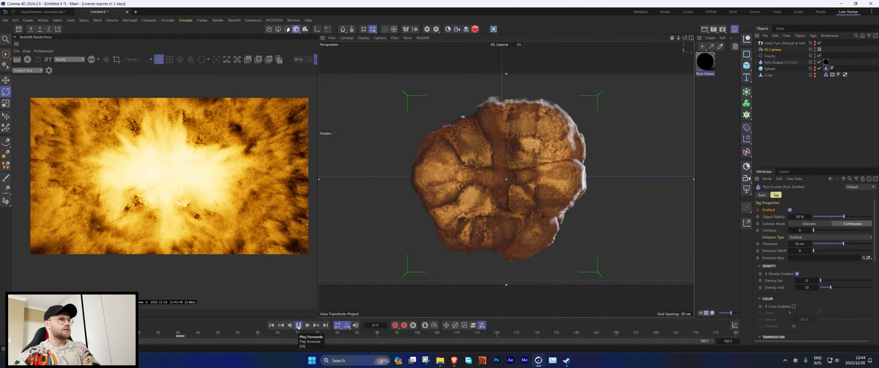
pyautogui.click(298, 325)
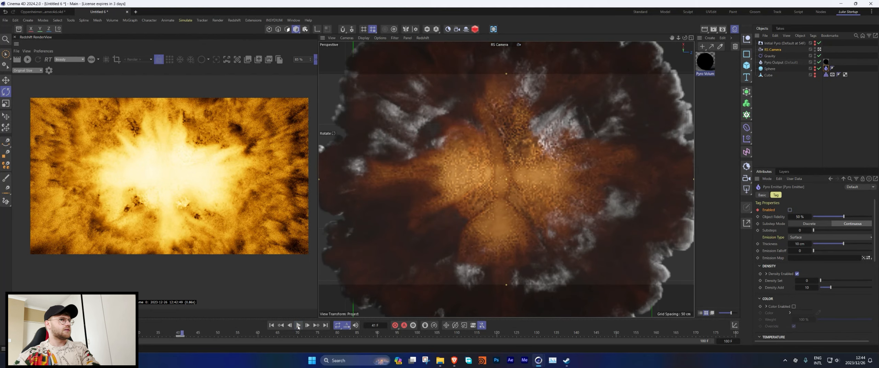
pyautogui.middleClick(534, 118)
pyautogui.middleClick(593, 149)
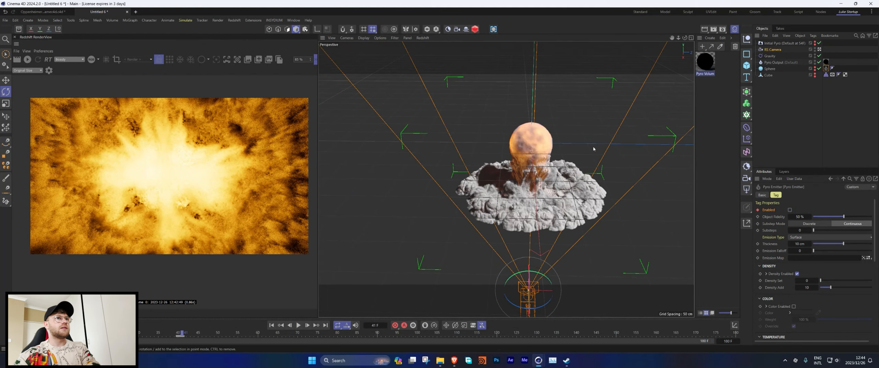
pyautogui.click(298, 325)
pyautogui.click(298, 325)
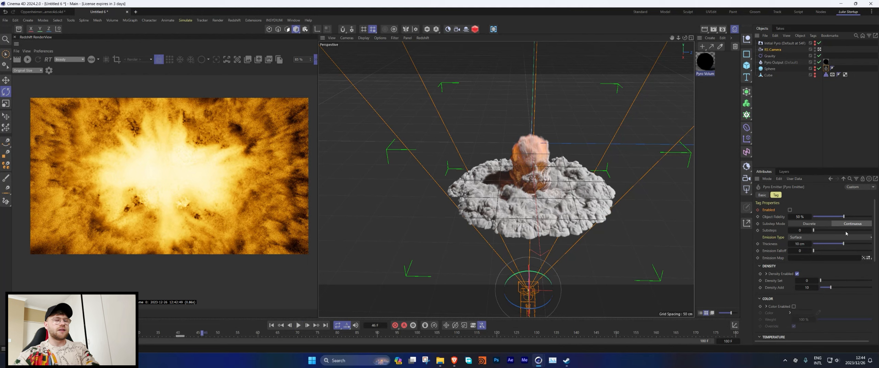
# Set the pyro result at frame 46 as the simulation's initial state and rewind to the start.
pyautogui.hotkey('ctrl', 'd')
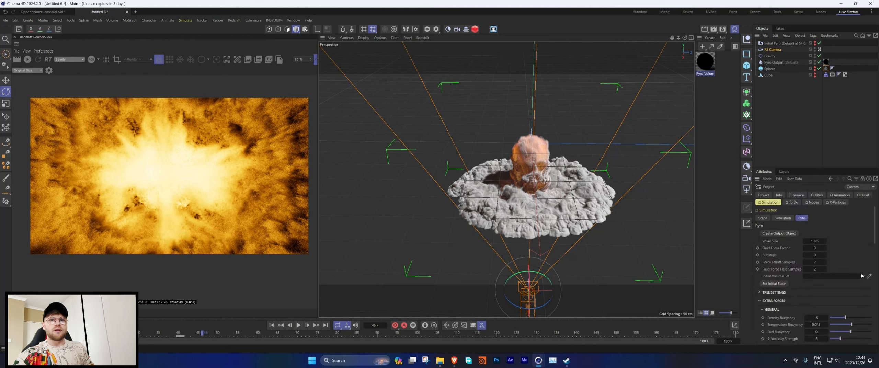
pyautogui.click(768, 285)
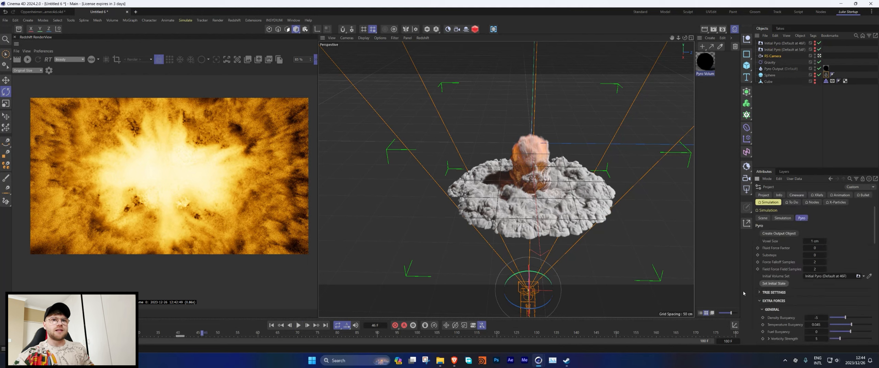
pyautogui.click(763, 218)
pyautogui.click(274, 327)
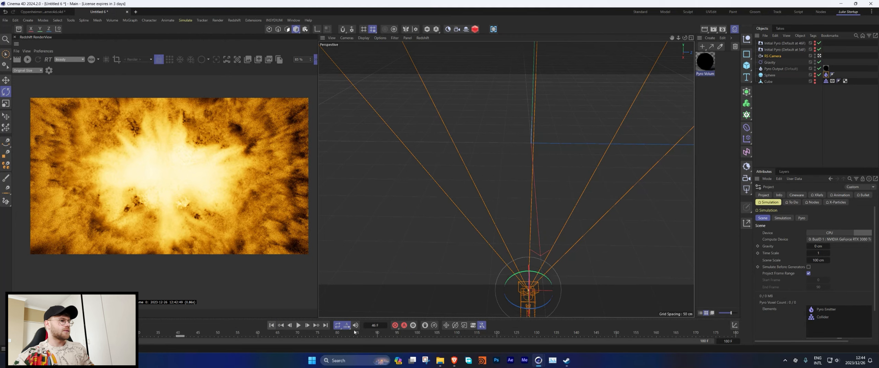
# Move the emitter's two Enabled keyframes earlier on the timeline, play the simulation briefly and rewind it.
pyautogui.click(179, 336)
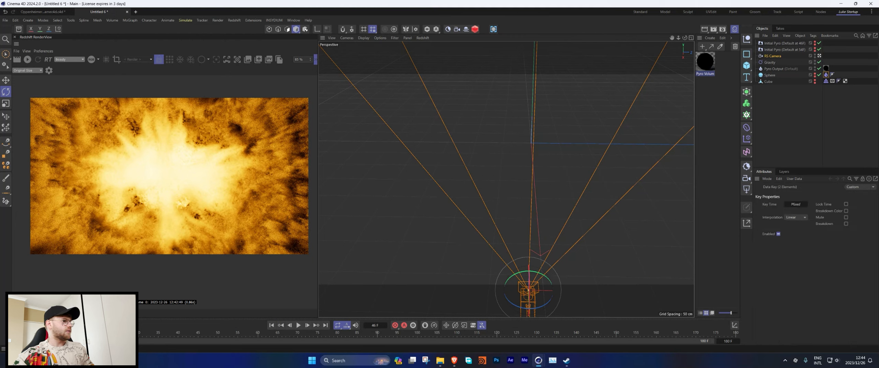
pyautogui.click(298, 325)
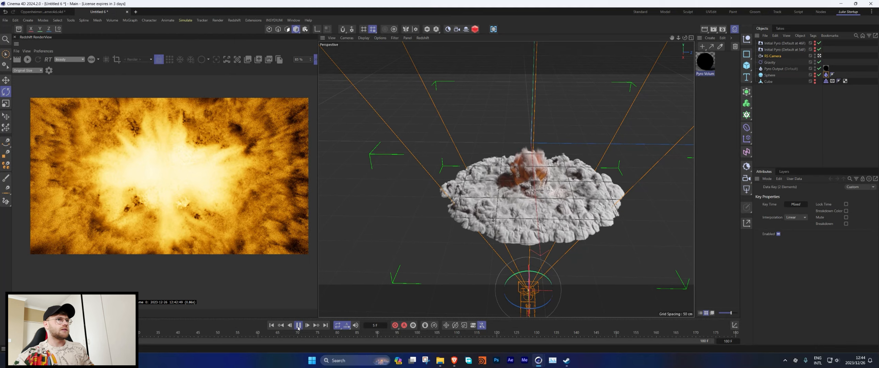
pyautogui.click(271, 326)
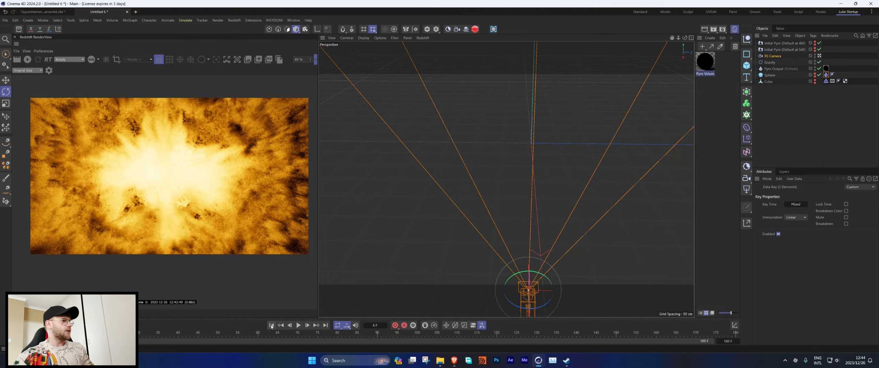
# Set the project's simulation Time Scale to 0.2 and play the simulation from the start to frame 25.
pyautogui.click(796, 152)
pyautogui.click(827, 253)
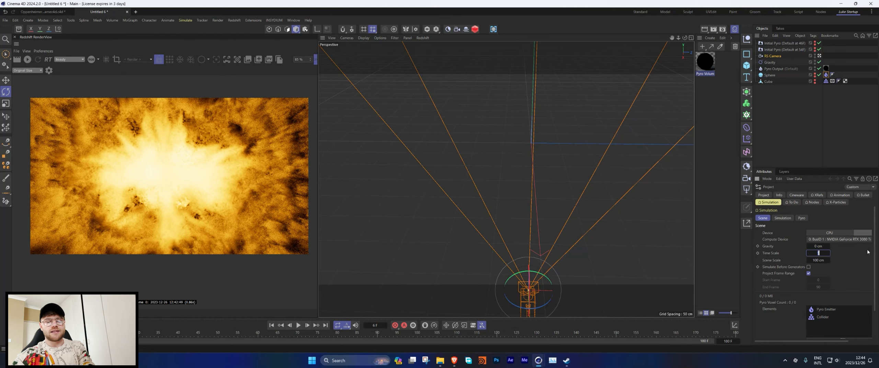
pyautogui.click(271, 326)
pyautogui.click(298, 325)
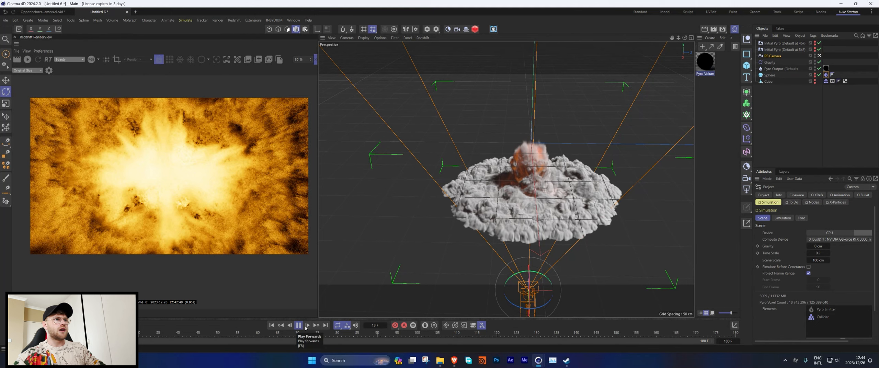
pyautogui.click(298, 325)
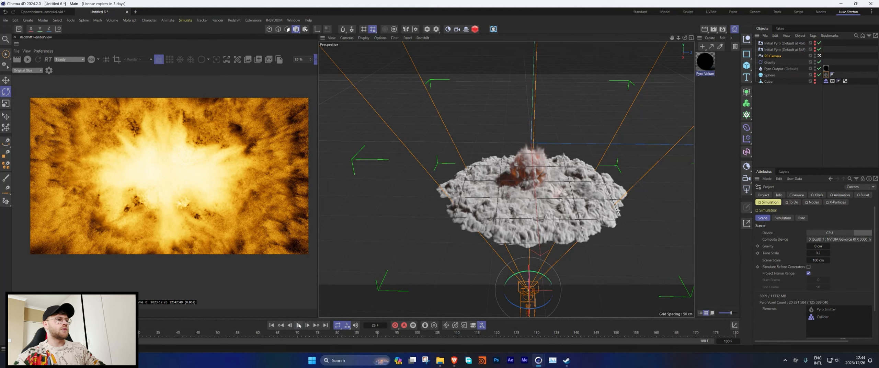
# View frame 25 through the RS Camera and start the Redshift preview render.
pyautogui.middleClick(575, 190)
pyautogui.middleClick(424, 104)
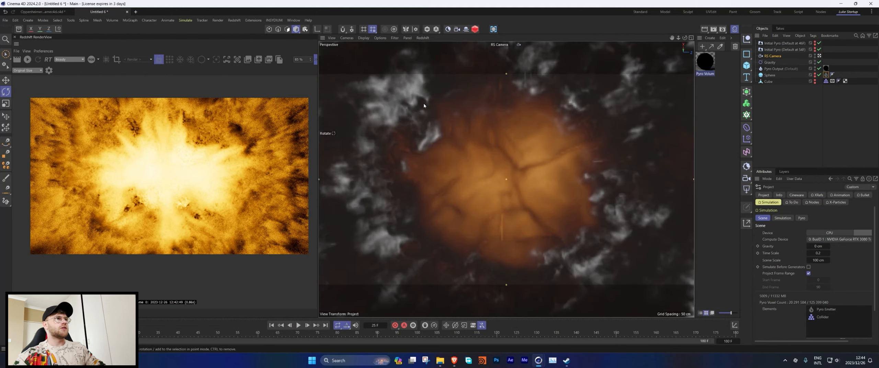
pyautogui.click(23, 61)
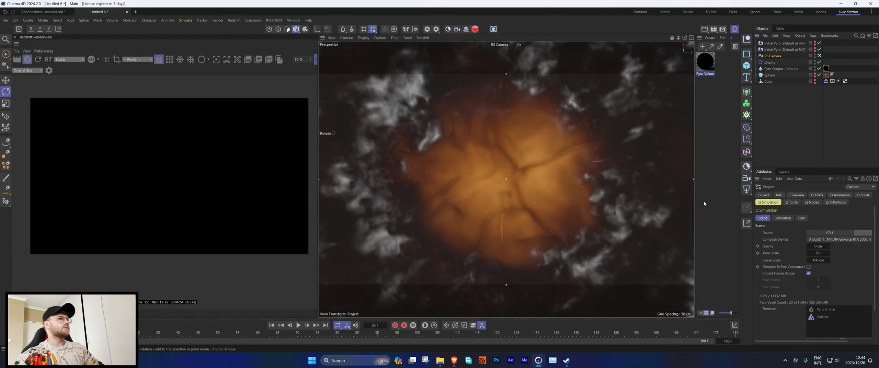
# Move the white knot of the Pyro Volume's scatter ramp to about 47.5% and set the Scatter Coefficient to 20.
pyautogui.click(705, 63)
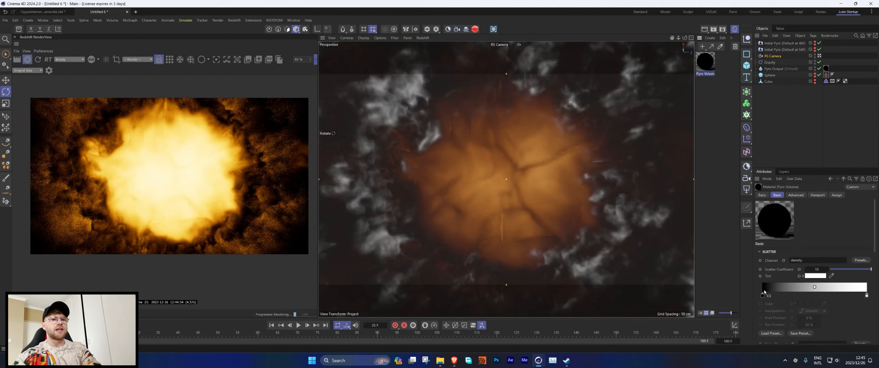
pyautogui.moveTo(762, 295)
pyautogui.mouseDown()
pyautogui.moveTo(774, 295)
pyautogui.moveTo(762, 296)
pyautogui.mouseUp()
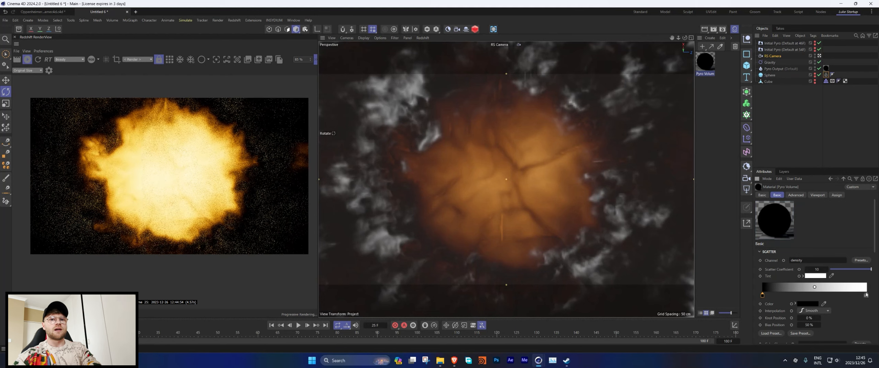
pyautogui.moveTo(867, 296); pyautogui.dragTo(814, 299)
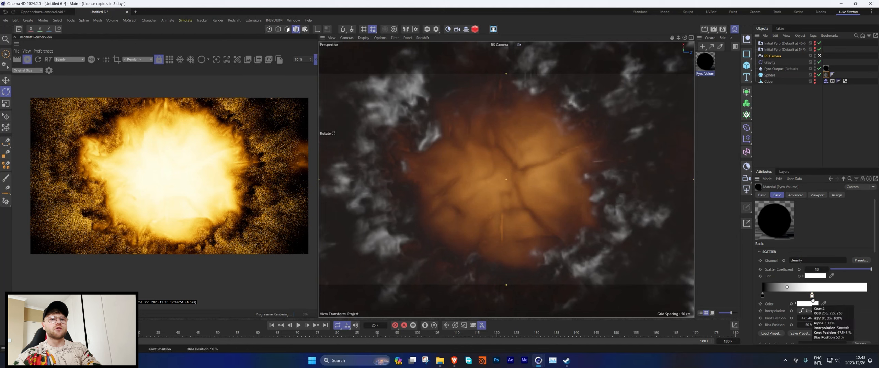
pyautogui.write('20')
pyautogui.press('Return')
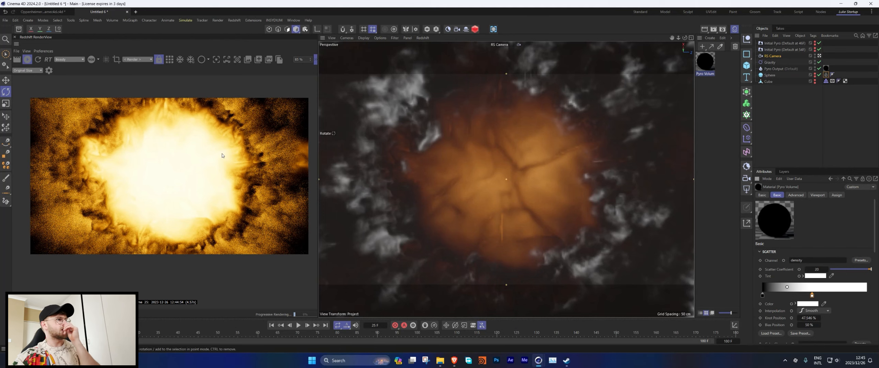
# Pull the RS Camera back so that more of the explosion's outer edge fits the frame.
pyautogui.click(772, 56)
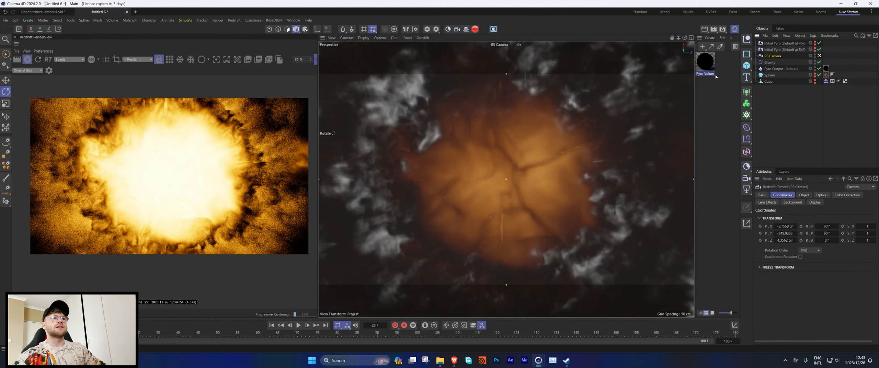
pyautogui.keyDown('alt'); pyautogui.moveTo(515, 172); pyautogui.dragTo(516, 186, button='right'); pyautogui.keyUp('alt')
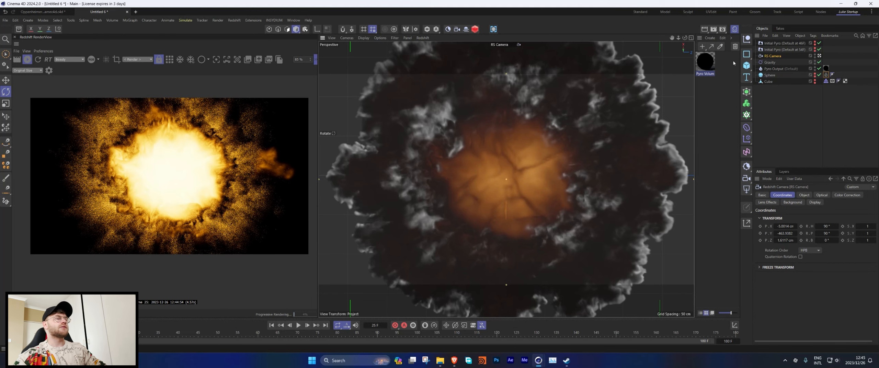
# Raise the Pyro Volume's Absorption Coefficient to about 2.29 and close the Node Editor.
pyautogui.doubleClick(702, 61)
pyautogui.scroll(-2, 797, 204)
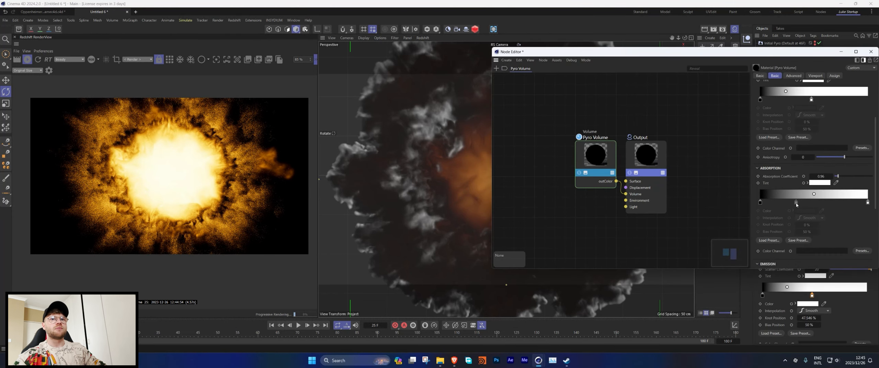
pyautogui.moveTo(836, 176); pyautogui.dragTo(842, 176)
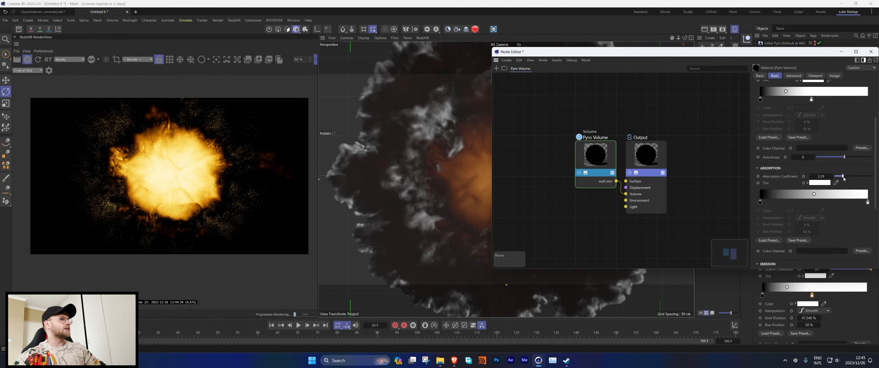
pyautogui.scroll(-3, 838, 180)
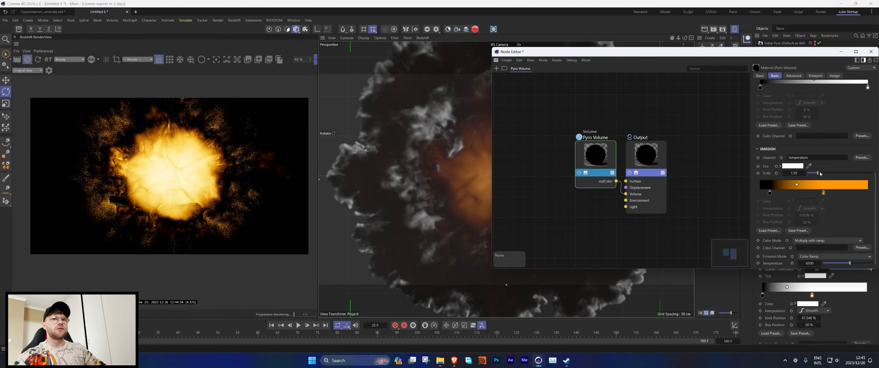
pyautogui.click(870, 51)
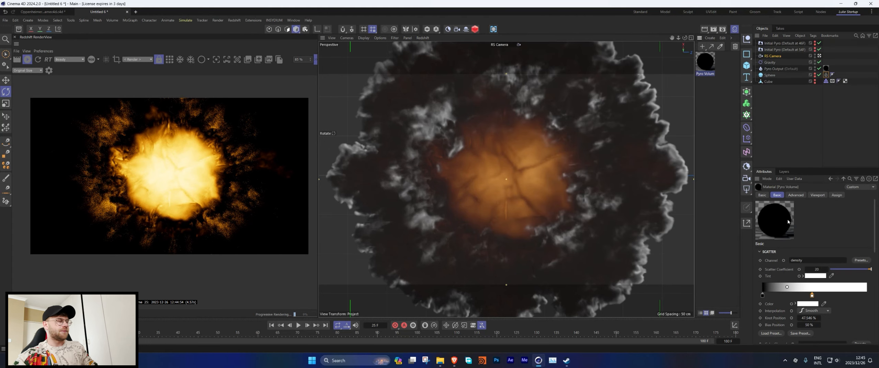
# Set the project's Relative Temperature Dissipation to 0% and its Absolute Temperature Dissipation to 0.
pyautogui.click(800, 219)
pyautogui.scroll(-4, 794, 300)
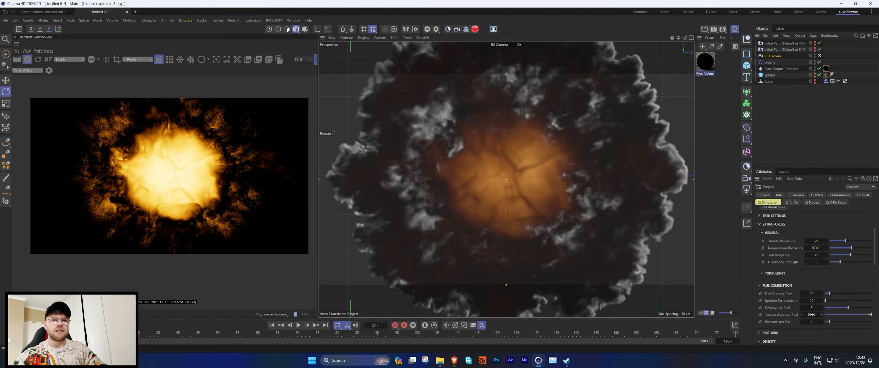
pyautogui.scroll(-6, 799, 314)
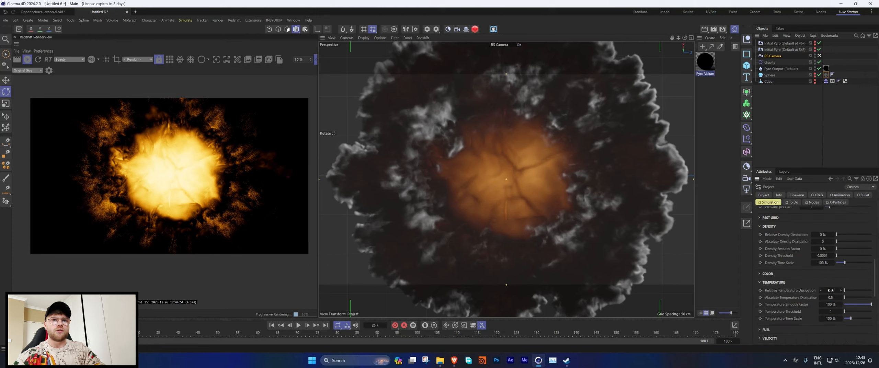
pyautogui.press('0')
pyautogui.hotkey('ctrl', 'd')
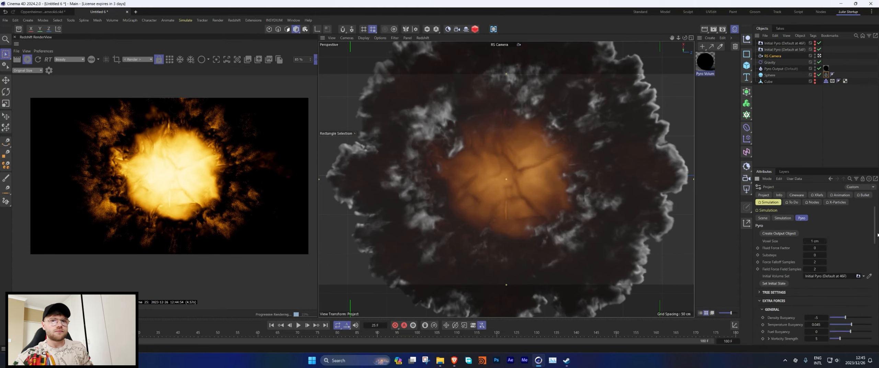
pyautogui.scroll(-8, 817, 279)
pyautogui.scroll(-2, 783, 296)
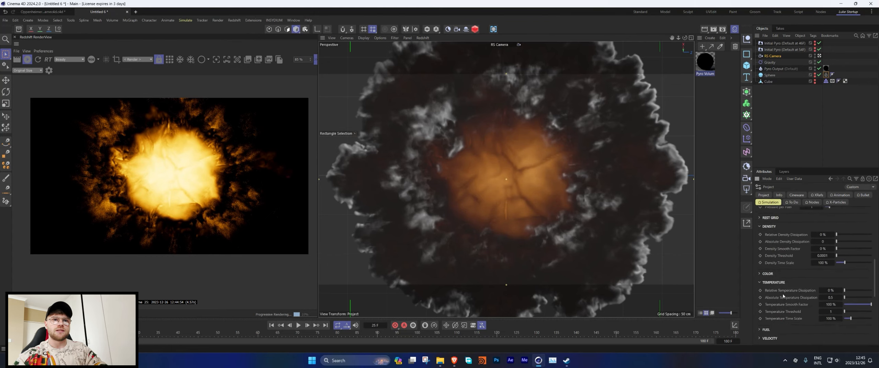
pyautogui.click(828, 304)
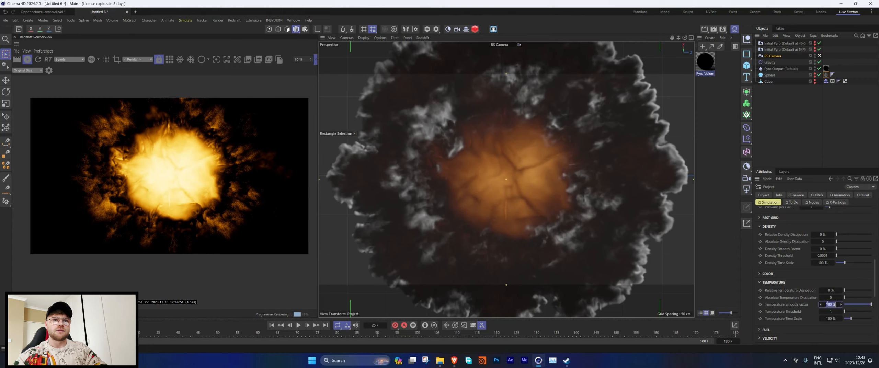
pyautogui.click(800, 297)
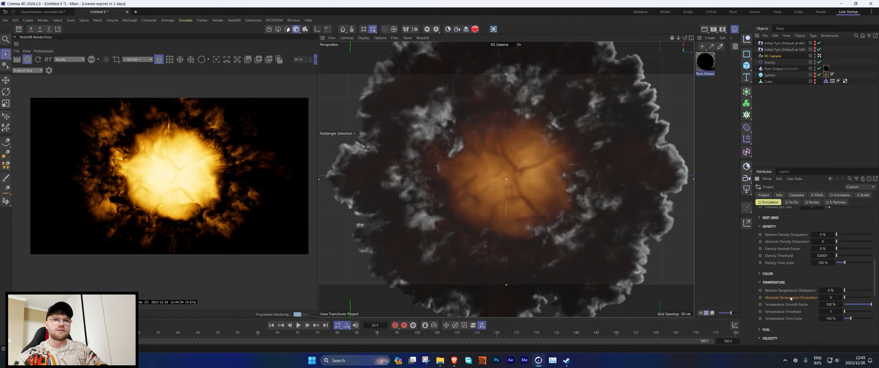
# Rerun the pyro simulation from the first frame, stop it at frame 22 and restart the interactive Redshift render.
pyautogui.click(27, 60)
pyautogui.click(271, 325)
pyautogui.click(298, 325)
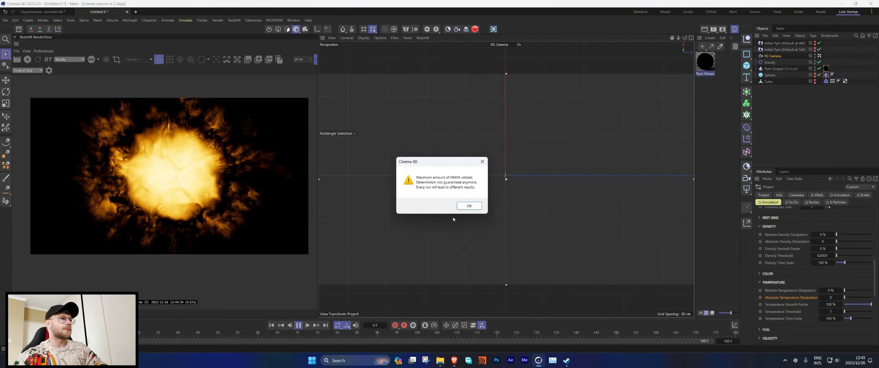
pyautogui.click(468, 206)
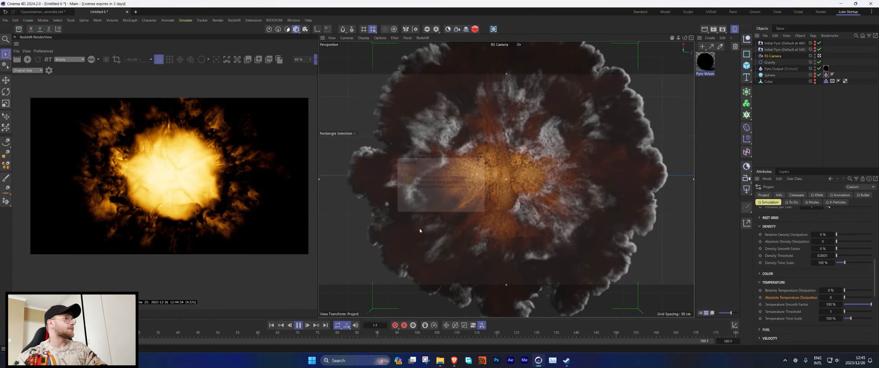
pyautogui.click(298, 325)
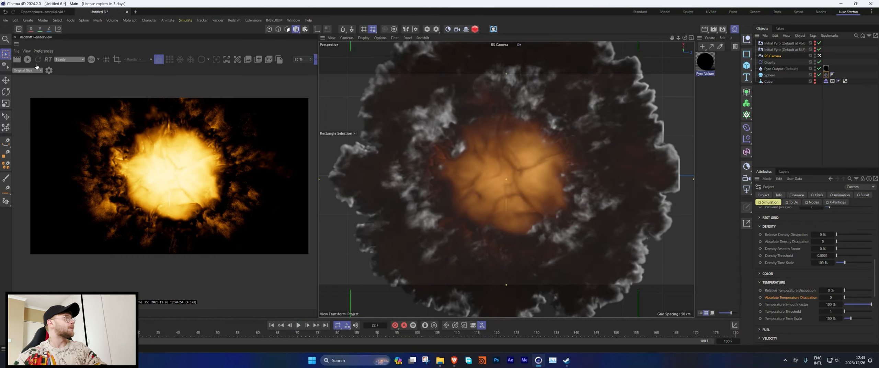
pyautogui.click(28, 59)
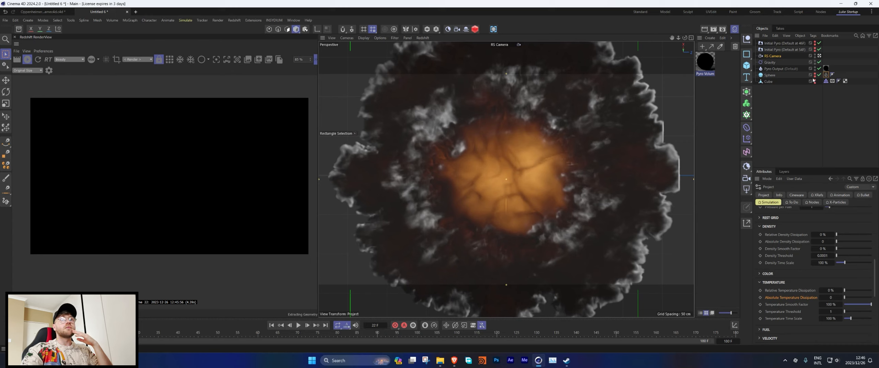
pyautogui.click(29, 60)
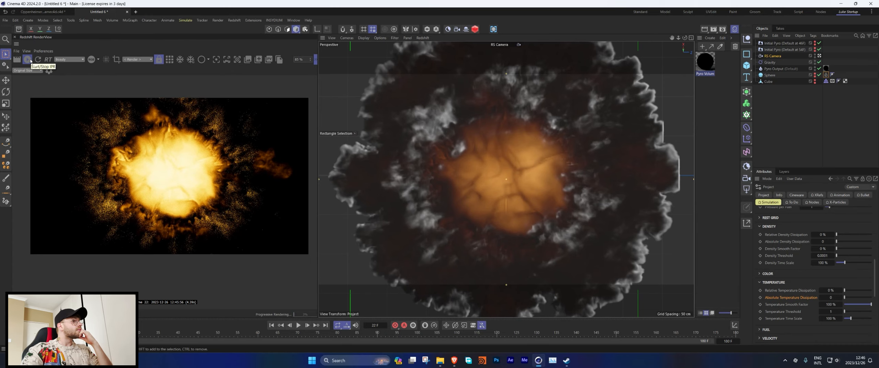
# Move the RS Camera closer so that the fireball fills more of the frame.
pyautogui.click(772, 57)
pyautogui.scroll(2, 506, 178)
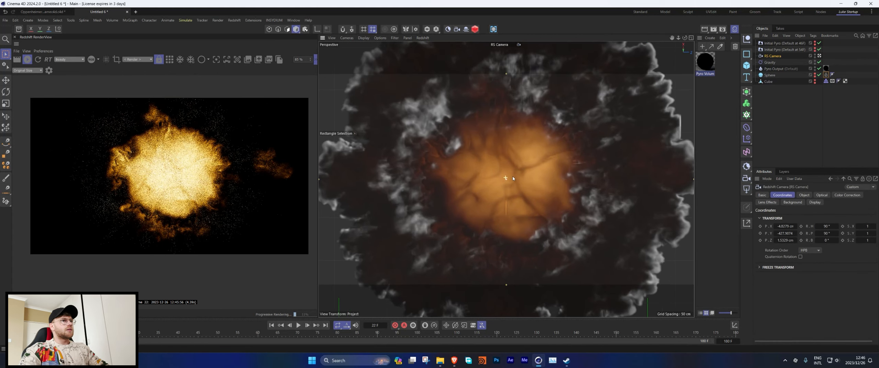
pyautogui.scroll(2, 512, 178)
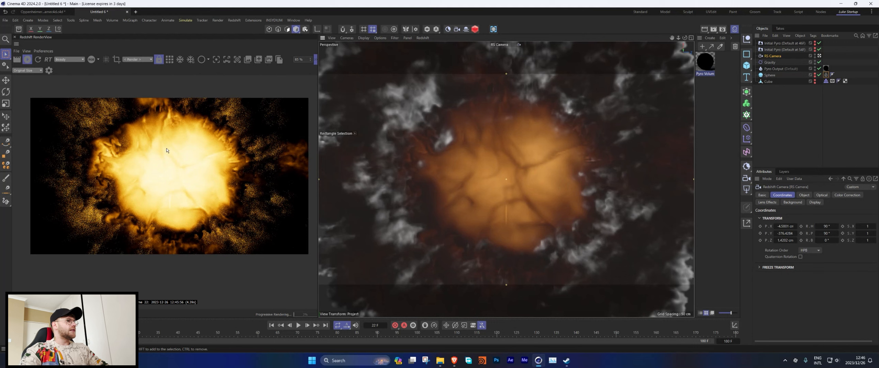
# Move the white knot of the Pyro Volume's scatter ramp to about 36.5% and lighten its black knot to light grey.
pyautogui.click(709, 62)
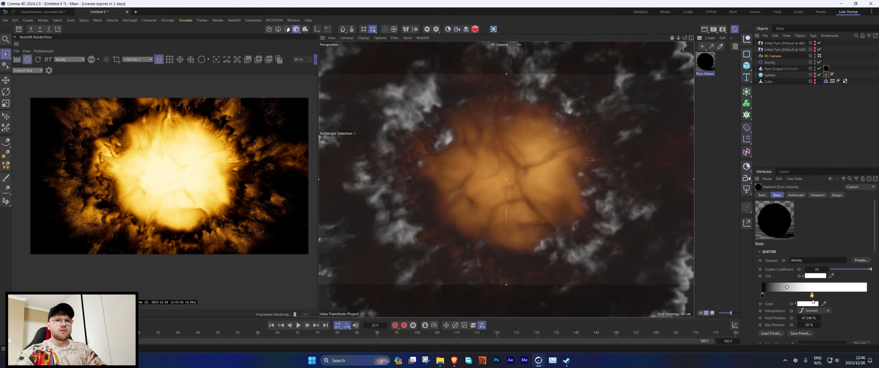
pyautogui.moveTo(812, 295); pyautogui.dragTo(800, 296)
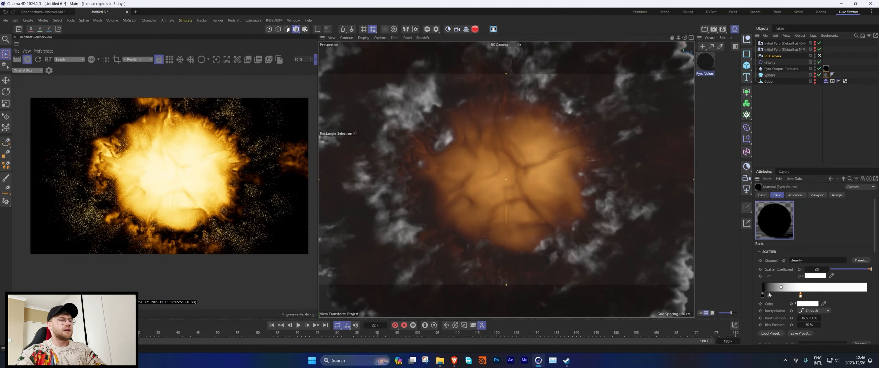
pyautogui.doubleClick(762, 295)
pyautogui.moveTo(708, 315); pyautogui.dragTo(728, 314)
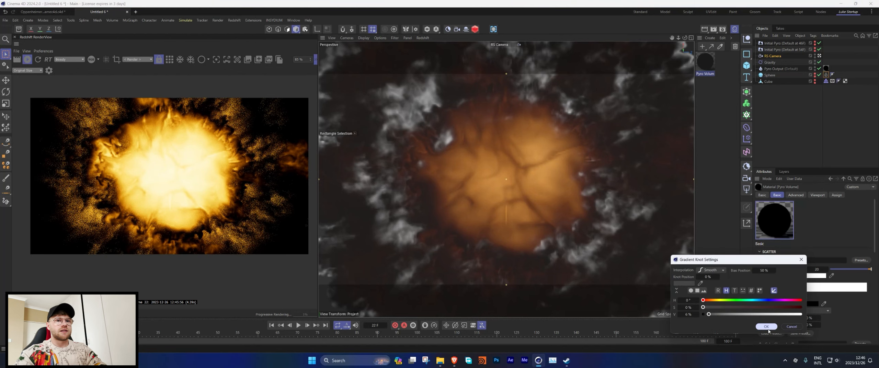
pyautogui.click(765, 326)
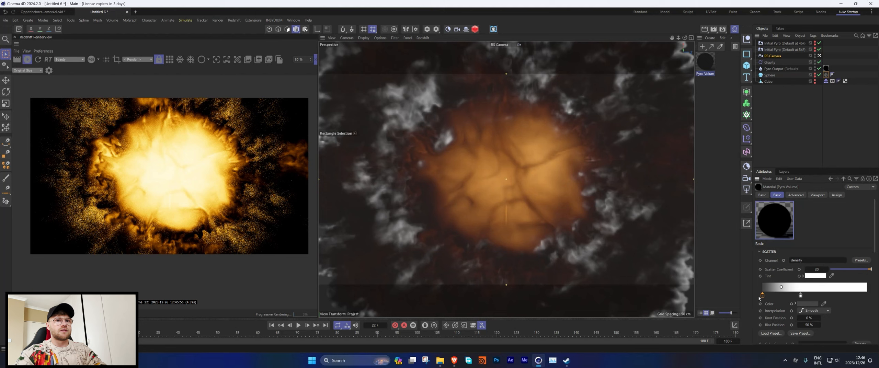
pyautogui.doubleClick(762, 296)
pyautogui.moveTo(728, 314); pyautogui.dragTo(767, 315)
pyautogui.click(766, 326)
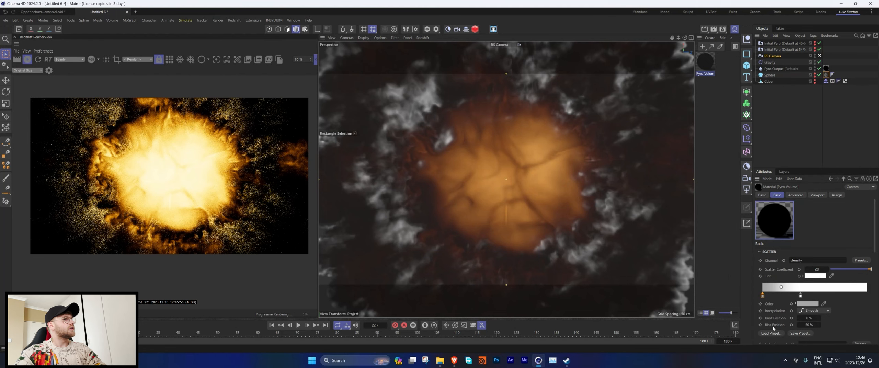
# Try the absorption ramp's black knot at 16% brightness, and return it to black.
pyautogui.scroll(-3, 814, 285)
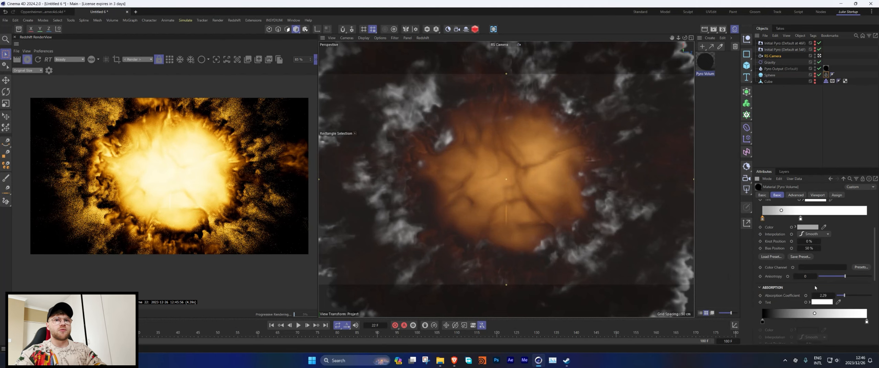
pyautogui.doubleClick(761, 321)
pyautogui.moveTo(704, 326); pyautogui.dragTo(800, 326)
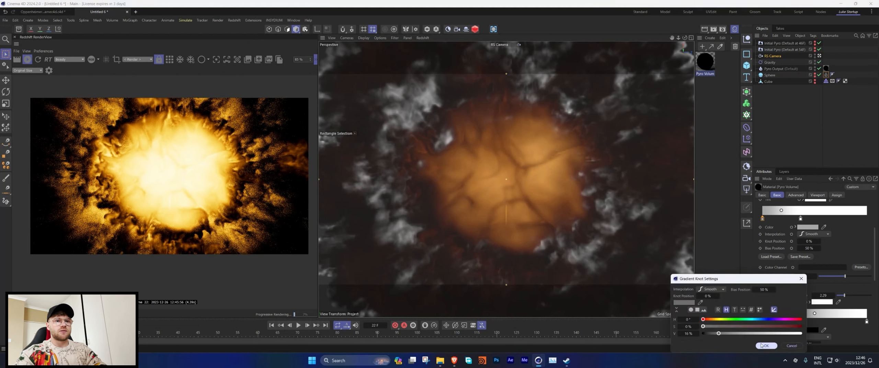
pyautogui.click(775, 343)
pyautogui.doubleClick(762, 321)
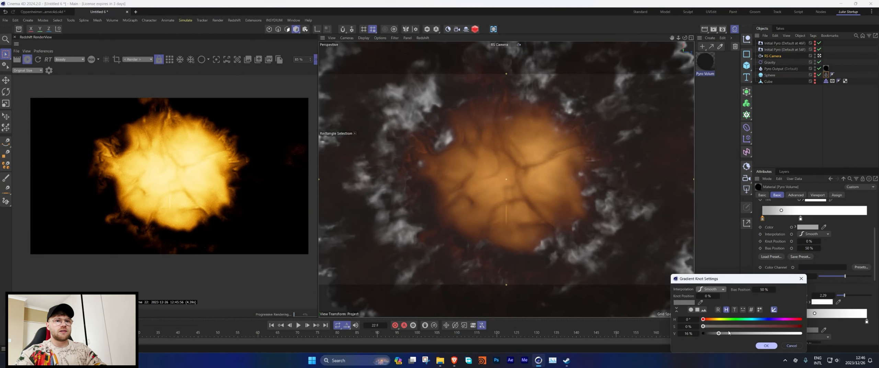
pyautogui.click(765, 348)
# Move the black knot of the Pyro Volume's absorption ramp to about 10.7% and inspect the render.
pyautogui.moveTo(762, 322); pyautogui.dragTo(807, 323)
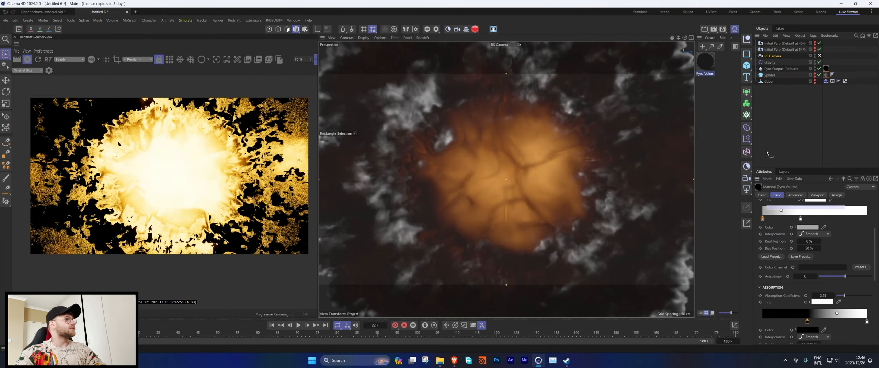
pyautogui.click(781, 210)
pyautogui.moveTo(807, 322); pyautogui.dragTo(773, 322)
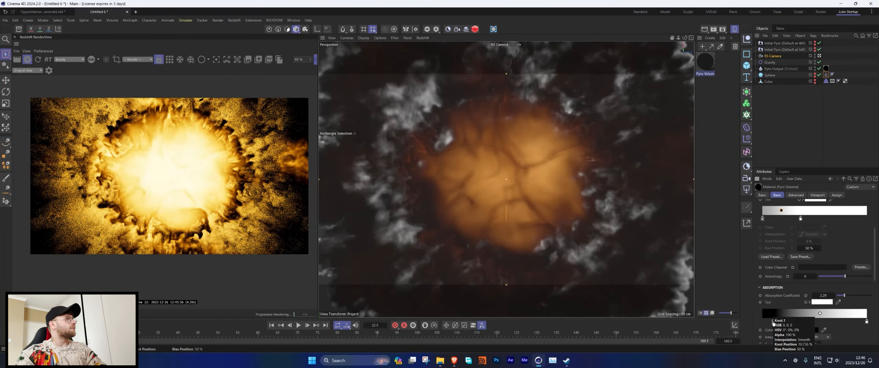
pyautogui.scroll(-1, 229, 192)
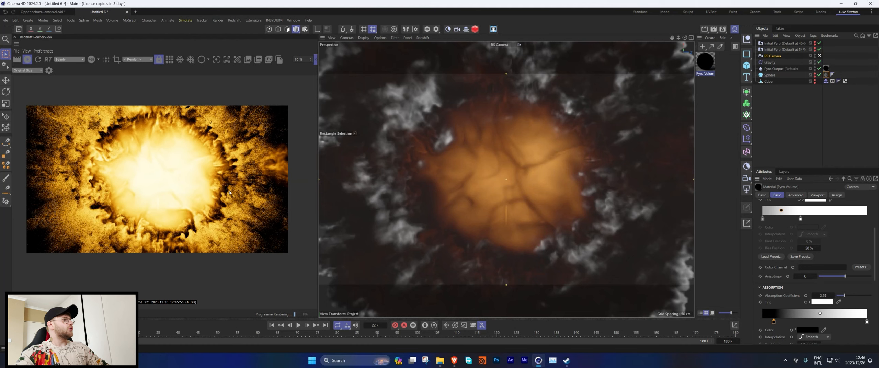
pyautogui.moveTo(230, 192); pyautogui.dragTo(225, 197, button='middle')
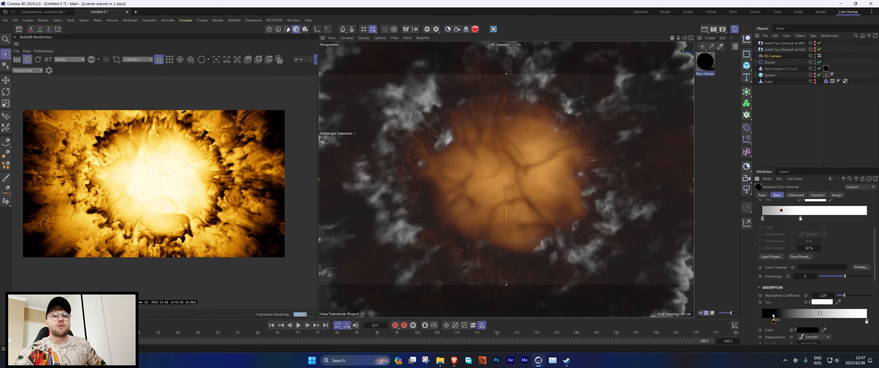
# Add a bright green knot to the Pyro Volume's emission ramp and move it to about 32.2%.
pyautogui.scroll(-5, 803, 282)
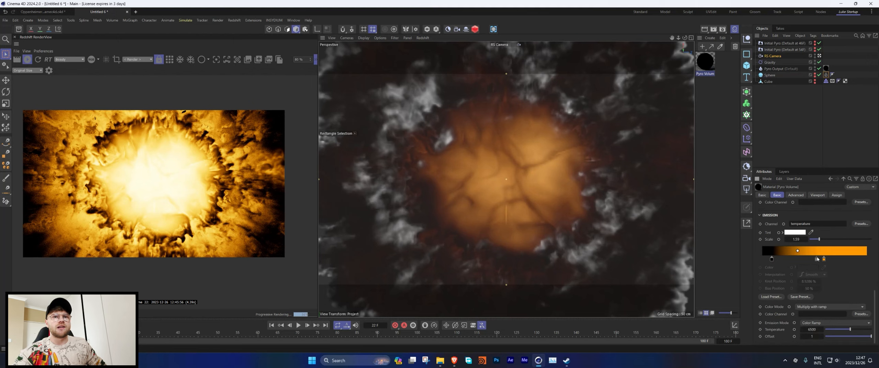
pyautogui.doubleClick(818, 259)
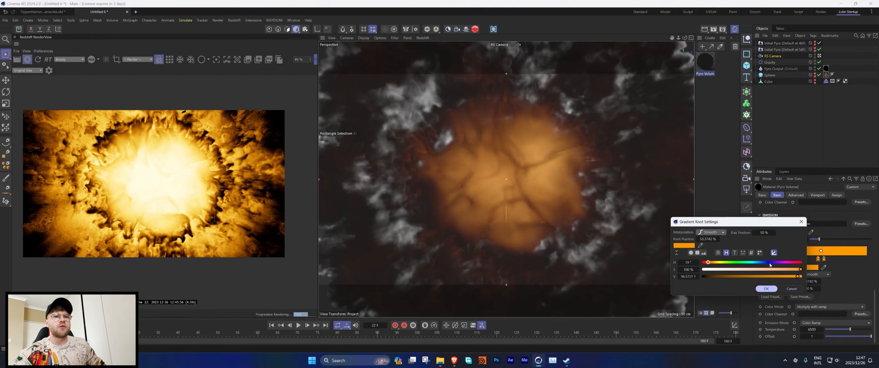
pyautogui.click(768, 288)
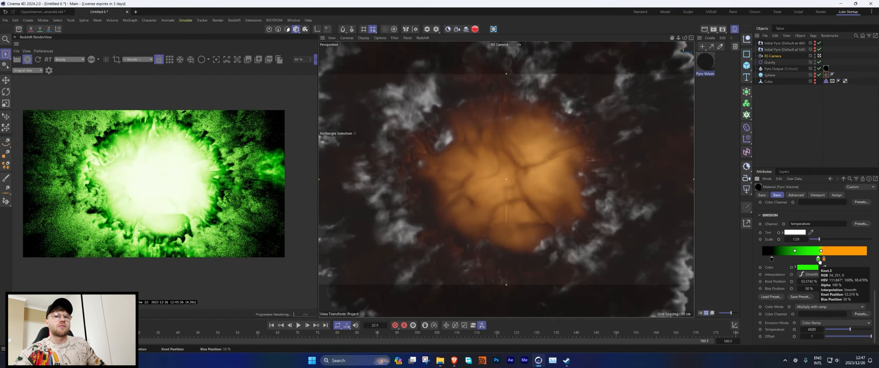
pyautogui.moveTo(818, 259); pyautogui.dragTo(797, 262)
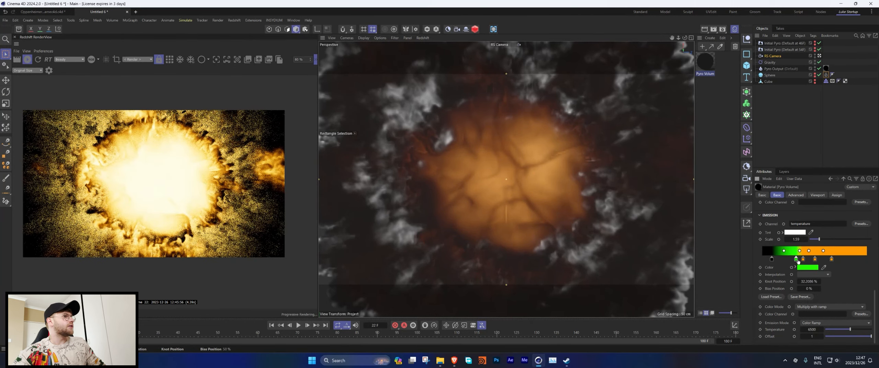